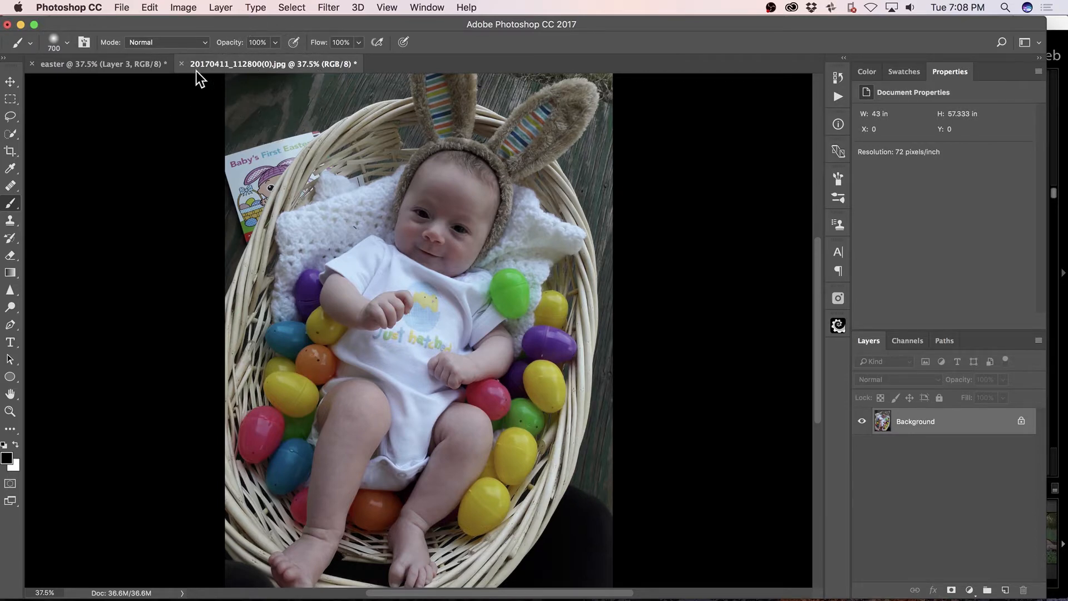
Step: Open the Easter basket baby photo in the Camera Raw Filter
{"action": "left_click", "coordinate": [154, 65]}
{"action": "left_click", "coordinate": [332, 12]}
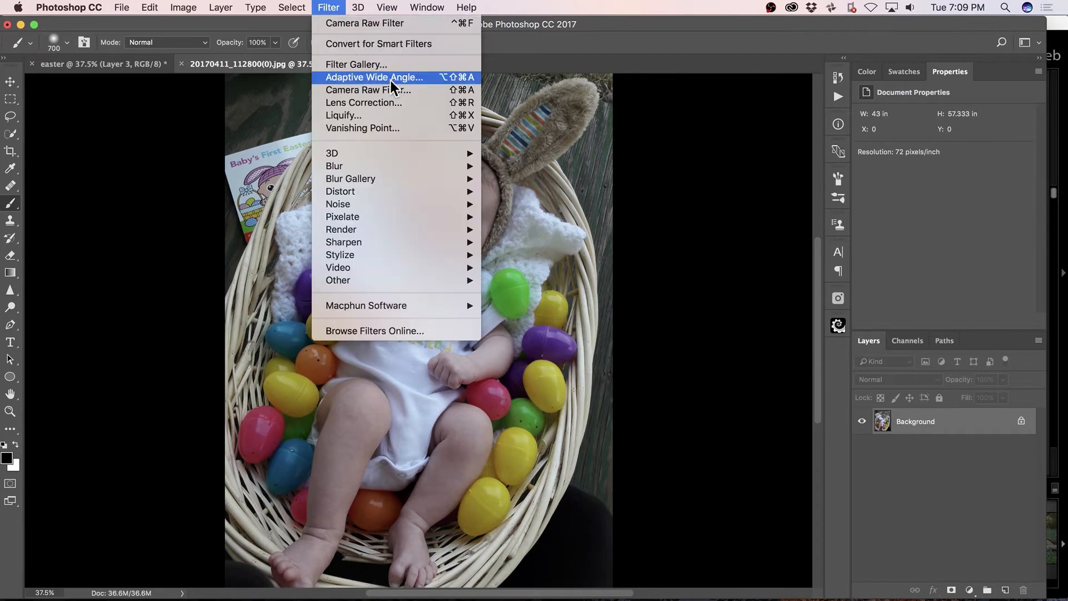
{"action": "left_click", "coordinate": [401, 88]}
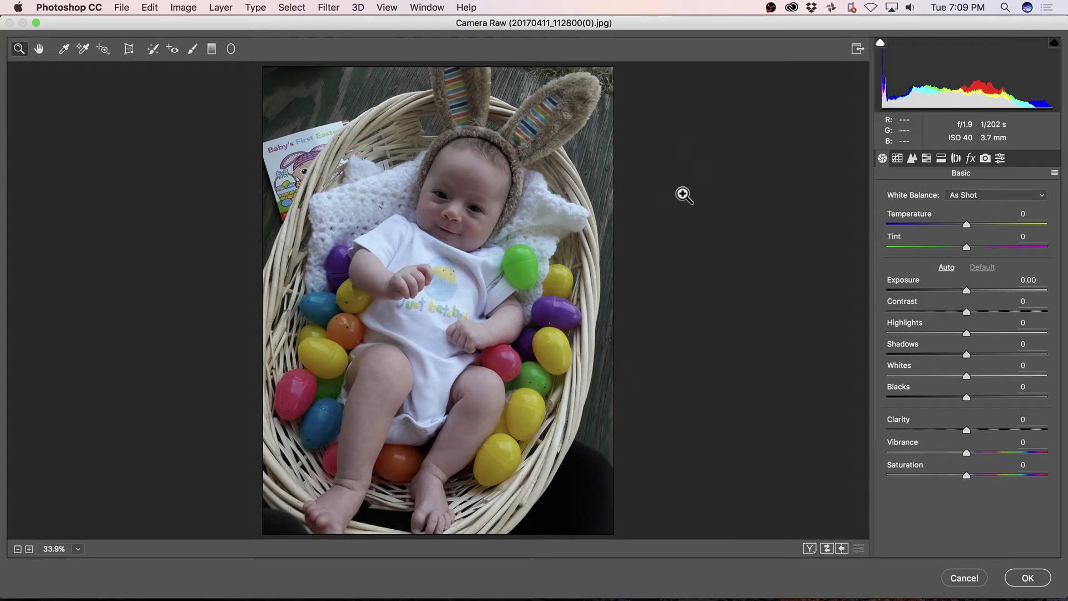
Step: Compare the As Shot and Auto white balance, keep Auto, and warm the temperature to +13
{"action": "left_click", "coordinate": [974, 199]}
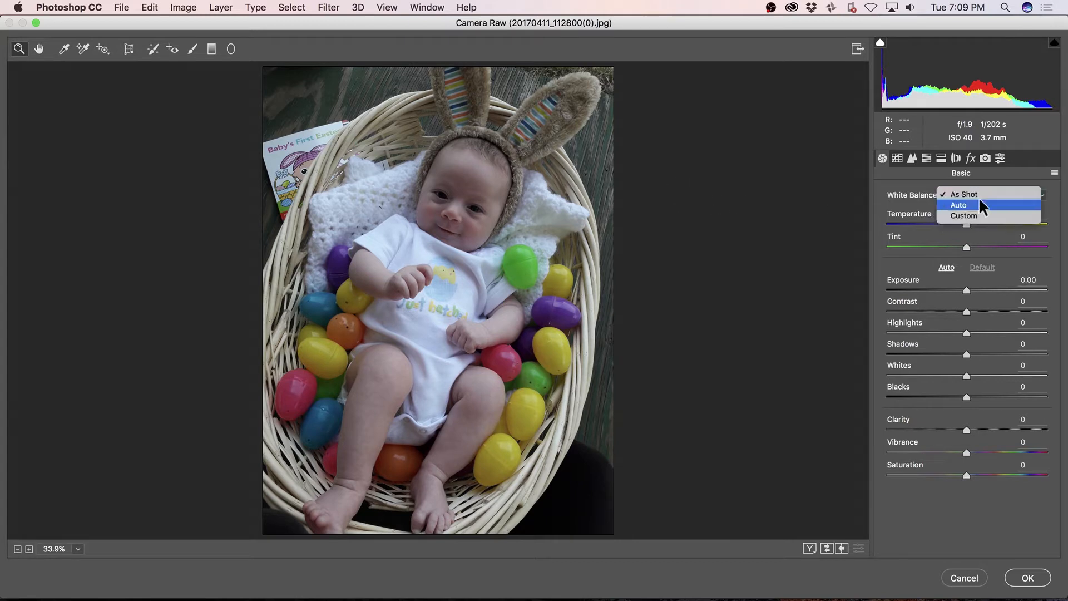
{"action": "left_click", "coordinate": [980, 206]}
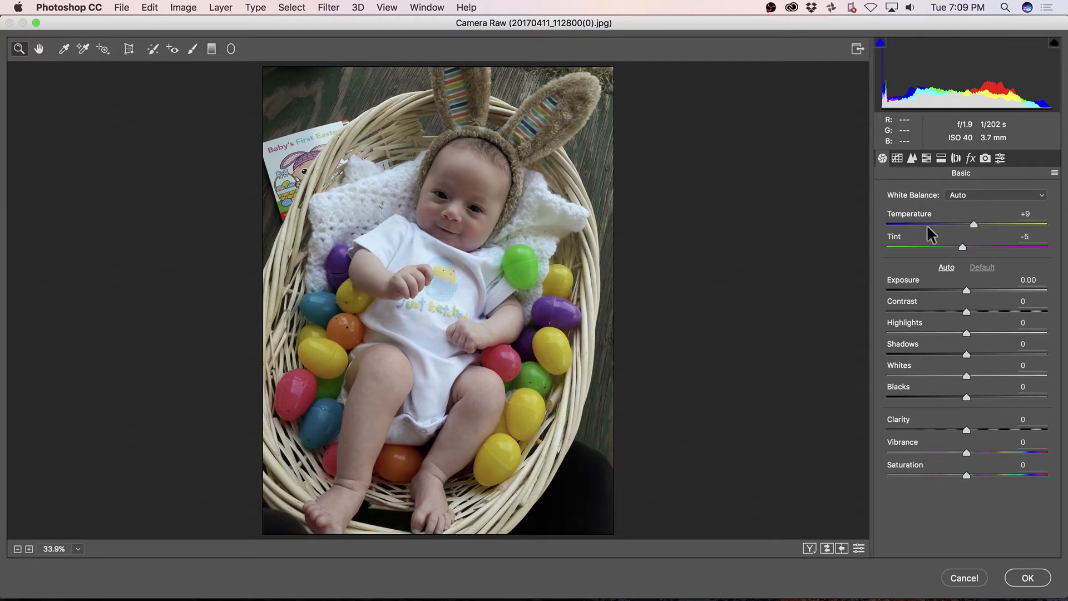
{"action": "left_click", "coordinate": [976, 195]}
{"action": "left_click", "coordinate": [982, 193]}
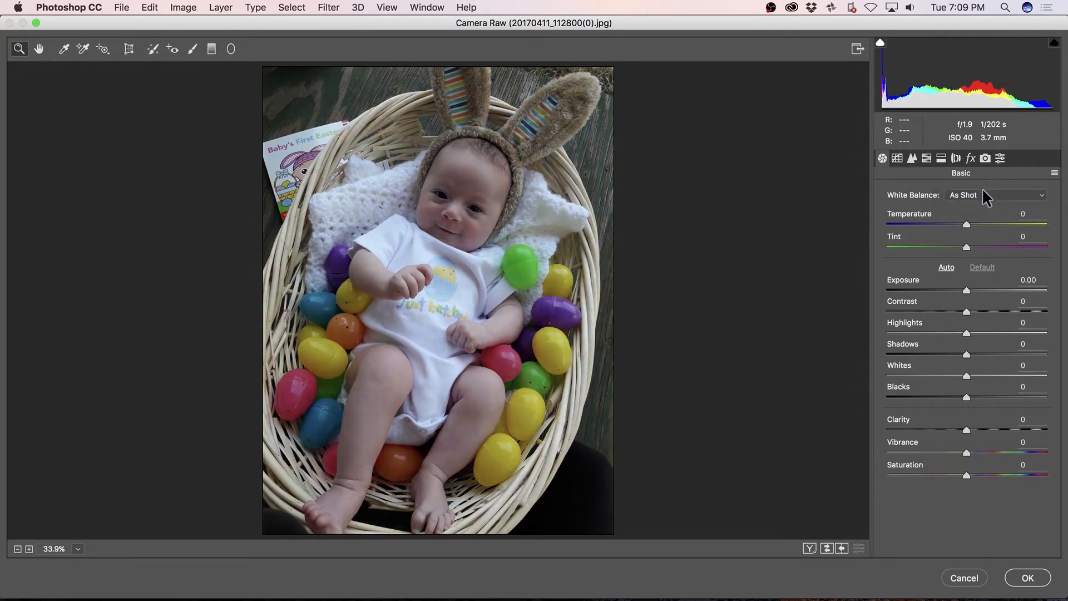
{"action": "left_click", "coordinate": [984, 199]}
{"action": "left_click", "coordinate": [982, 207]}
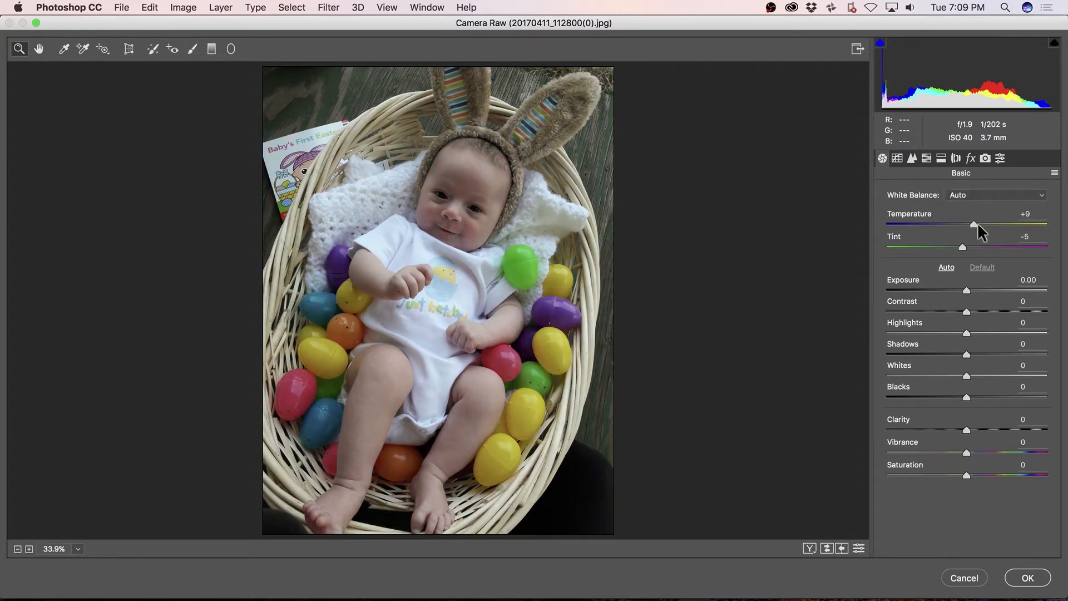
{"action": "left_click_drag", "start_coordinate": [973, 222], "coordinate": [978, 221]}
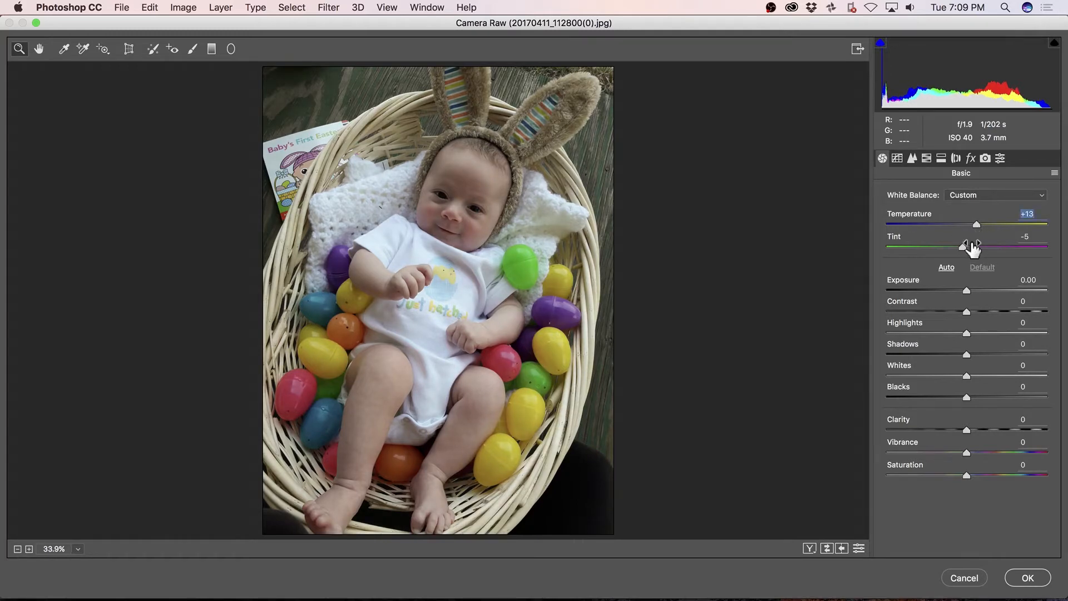
Step: Apply the automatic tone correction, then set Highlights to -39, Shadows to +35 and Vibrance to +17
{"action": "left_click", "coordinate": [947, 268]}
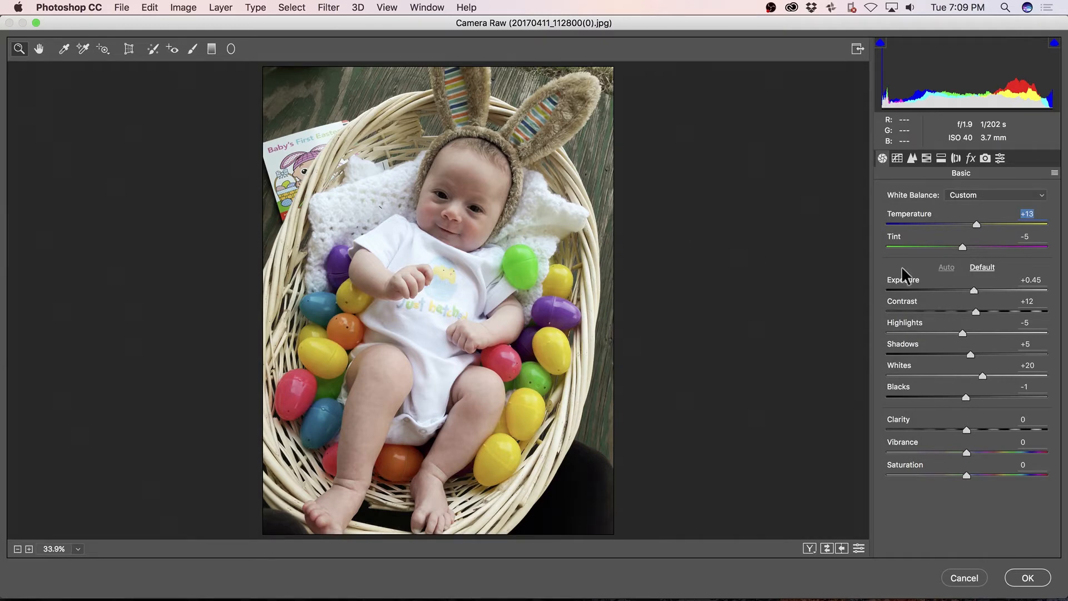
{"action": "left_click_drag", "start_coordinate": [962, 332], "coordinate": [994, 355]}
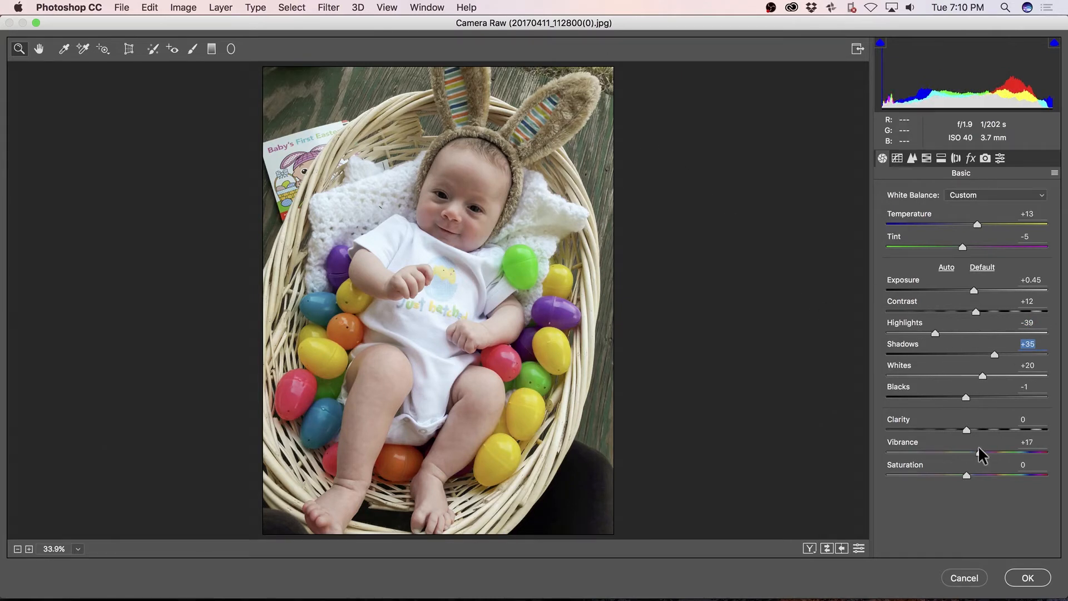
Step: Add a slight Dehaze effect of +5 to the photo
{"action": "left_click", "coordinate": [970, 159]}
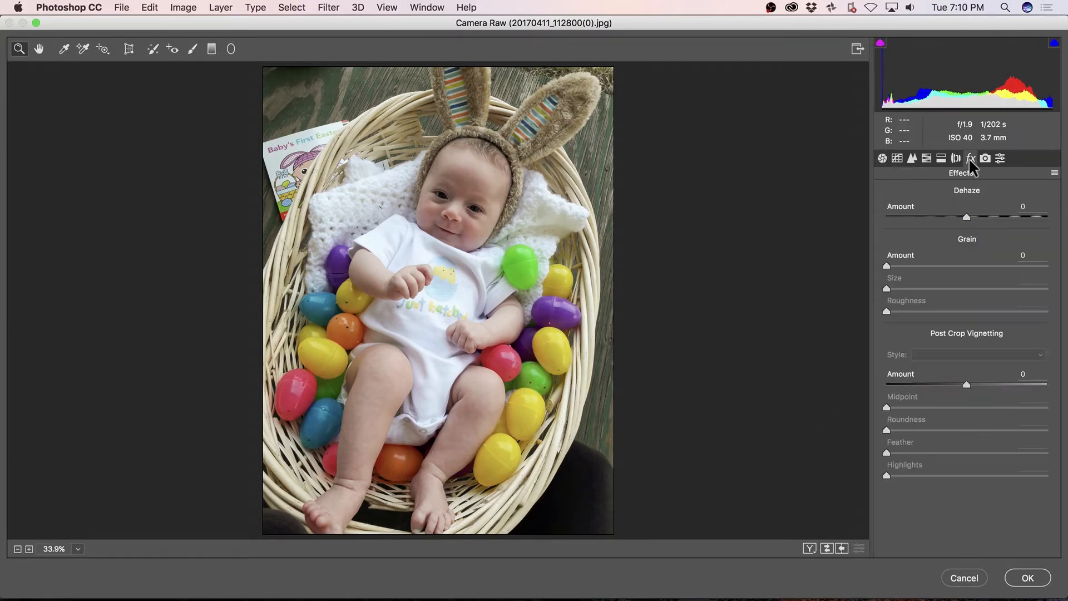
{"action": "left_click_drag", "start_coordinate": [966, 215], "coordinate": [971, 215]}
{"action": "left_click", "coordinate": [970, 214]}
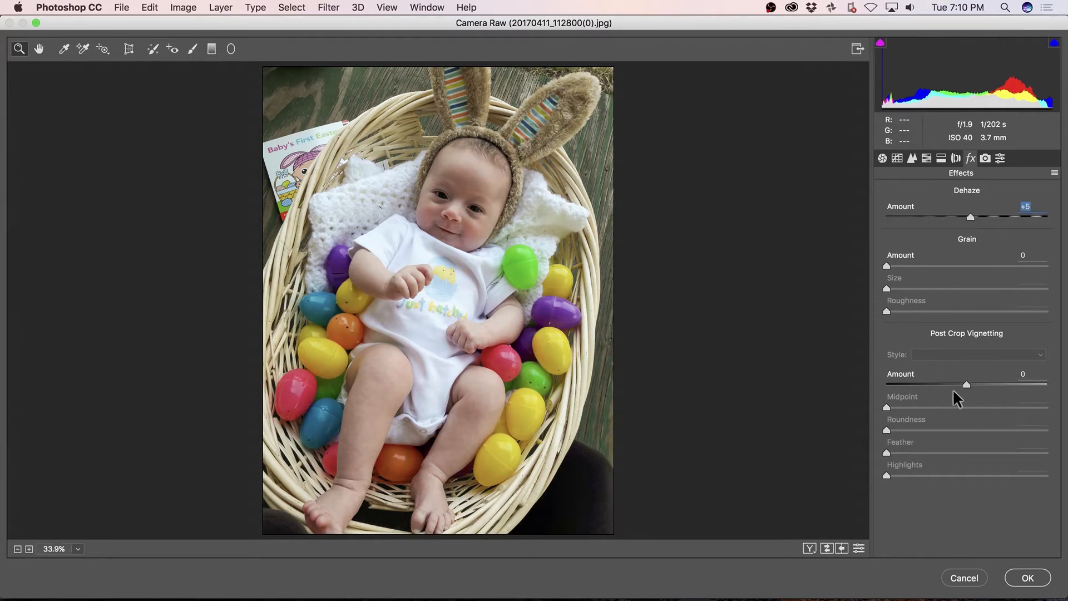
Step: Add a dark Highlight Priority post-crop vignette with amount -24, midpoint 33 and feather 56
{"action": "left_click_drag", "start_coordinate": [966, 384], "coordinate": [844, 376]}
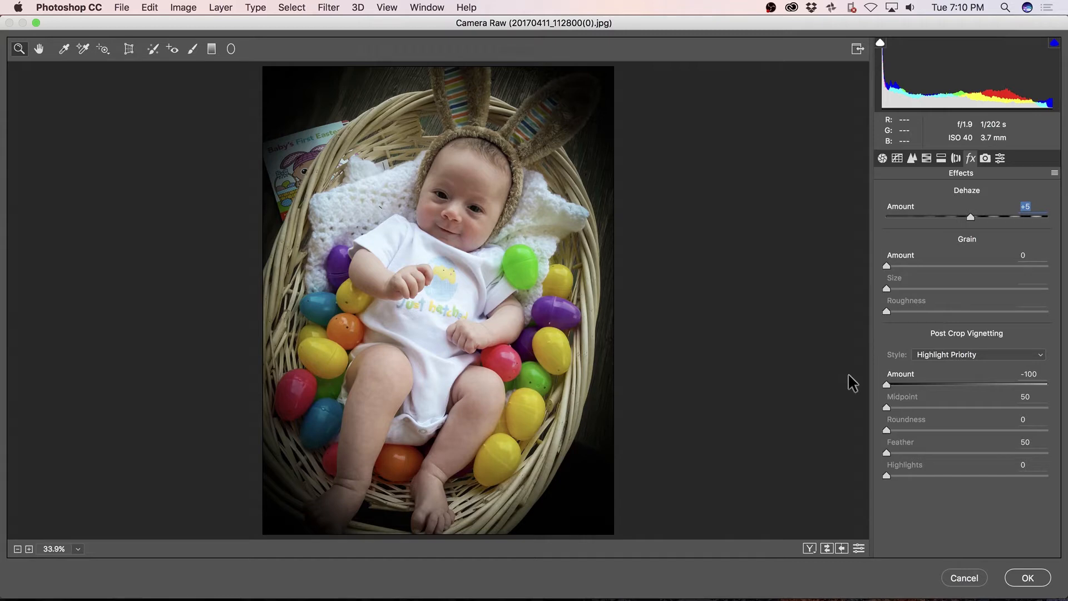
{"action": "left_click_drag", "start_coordinate": [887, 384], "coordinate": [948, 385]}
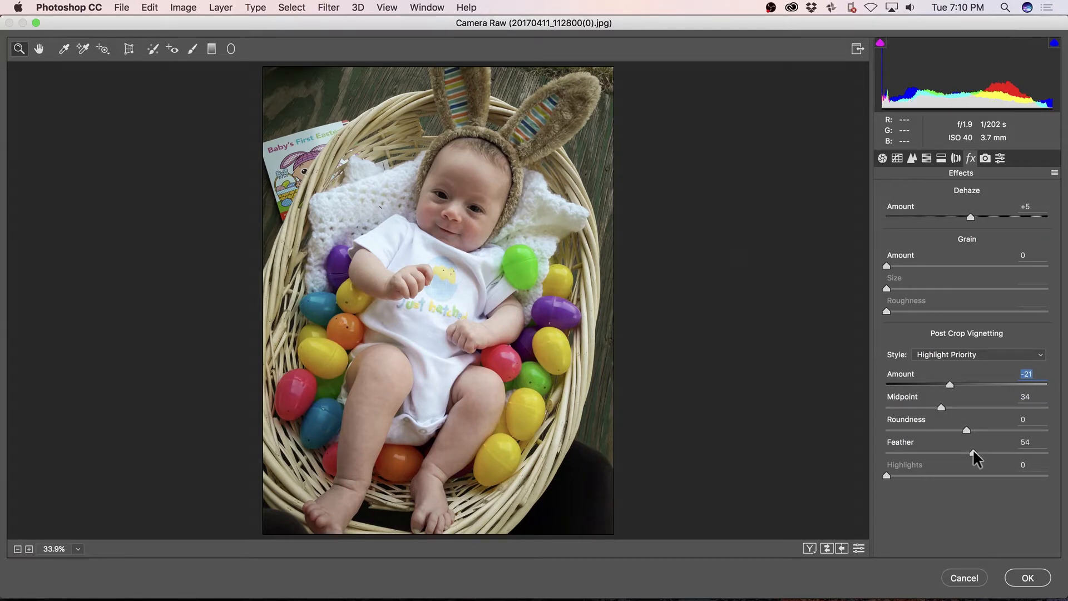
{"action": "left_click_drag", "start_coordinate": [974, 452], "coordinate": [977, 452]}
{"action": "left_click", "coordinate": [976, 452]}
{"action": "left_click_drag", "start_coordinate": [949, 384], "coordinate": [947, 389]}
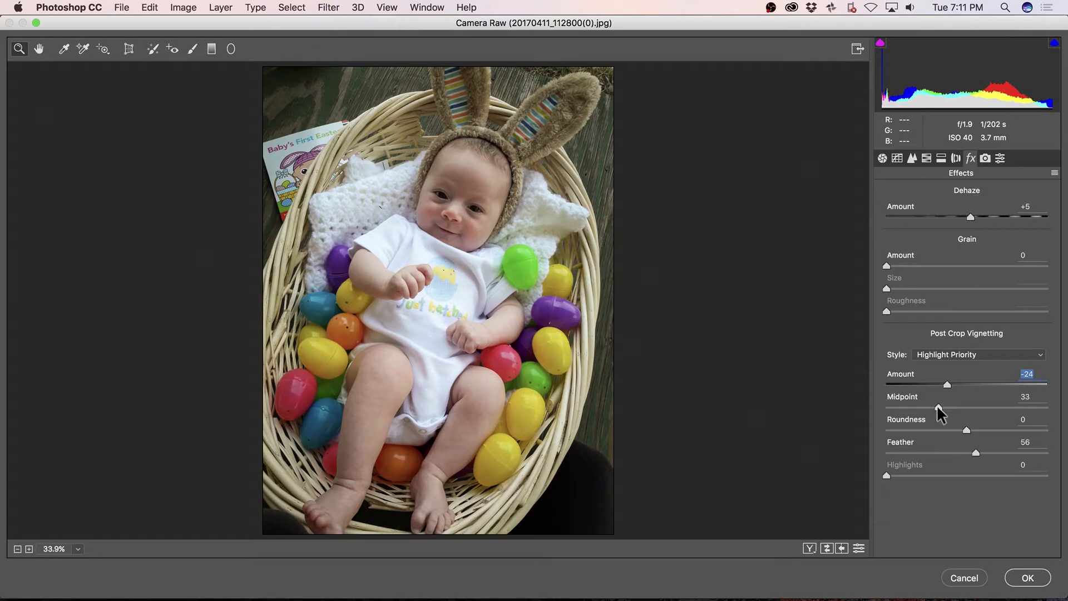
{"action": "left_click", "coordinate": [939, 407]}
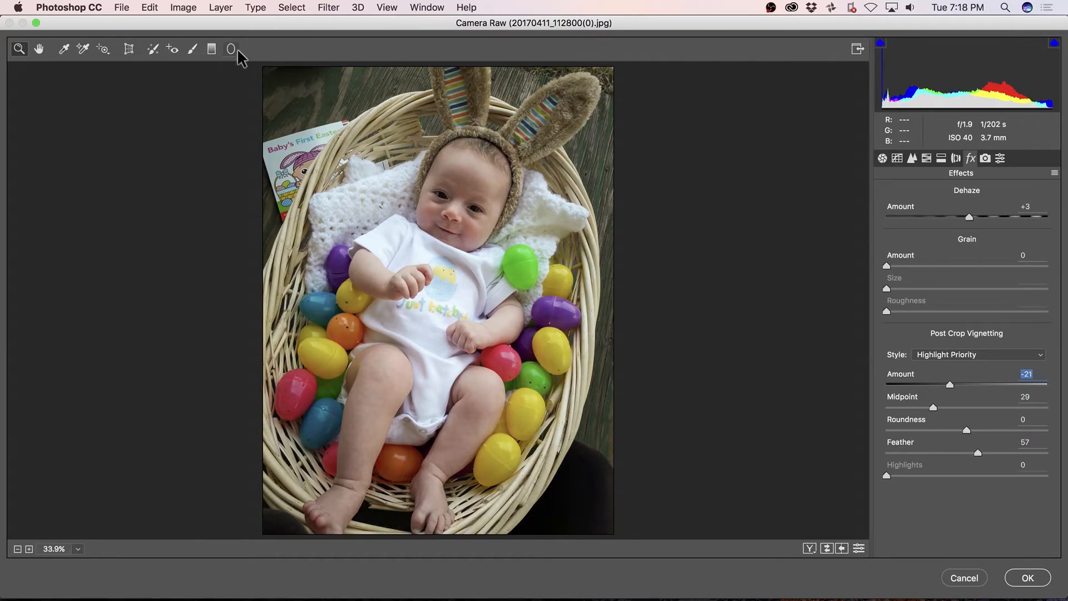
Step: Activate the Radial Filter and reset its adjustments so that only exposure is raised, at +0.50
{"action": "left_click", "coordinate": [231, 50]}
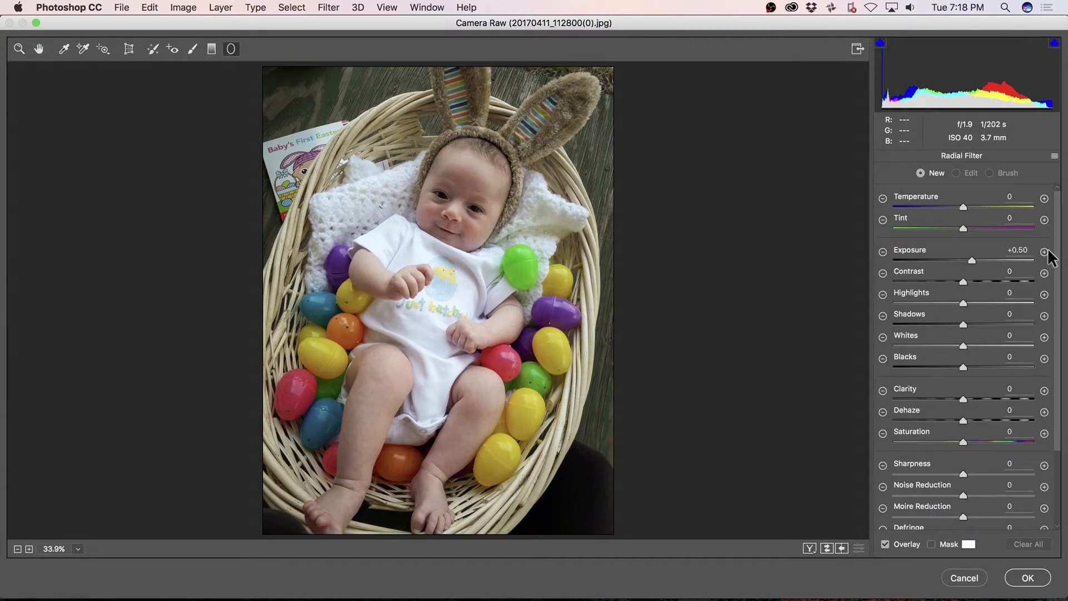
{"action": "left_click", "coordinate": [1046, 251]}
{"action": "left_click_drag", "start_coordinate": [962, 282], "coordinate": [926, 324]}
{"action": "left_click_drag", "start_coordinate": [944, 367], "coordinate": [992, 367]}
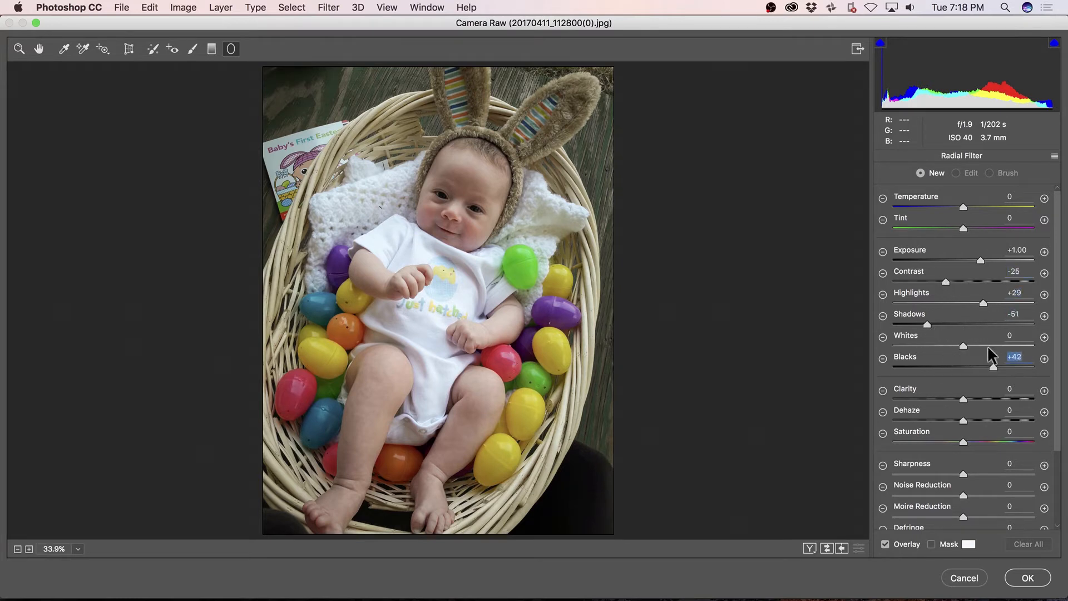
{"action": "left_click", "coordinate": [1043, 253]}
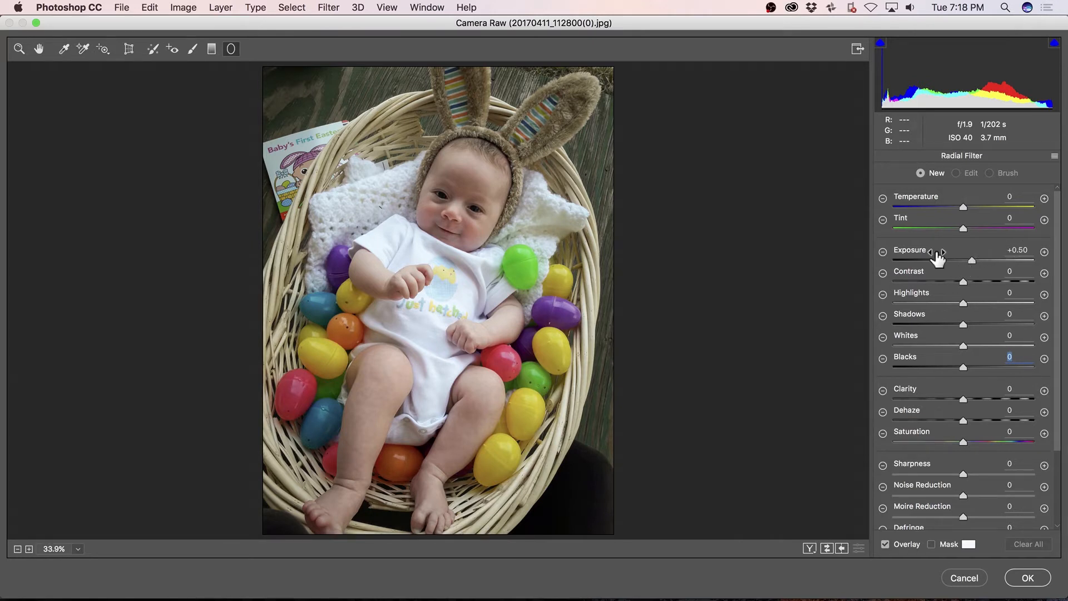
{"action": "left_click_drag", "start_coordinate": [920, 257], "coordinate": [921, 255]}
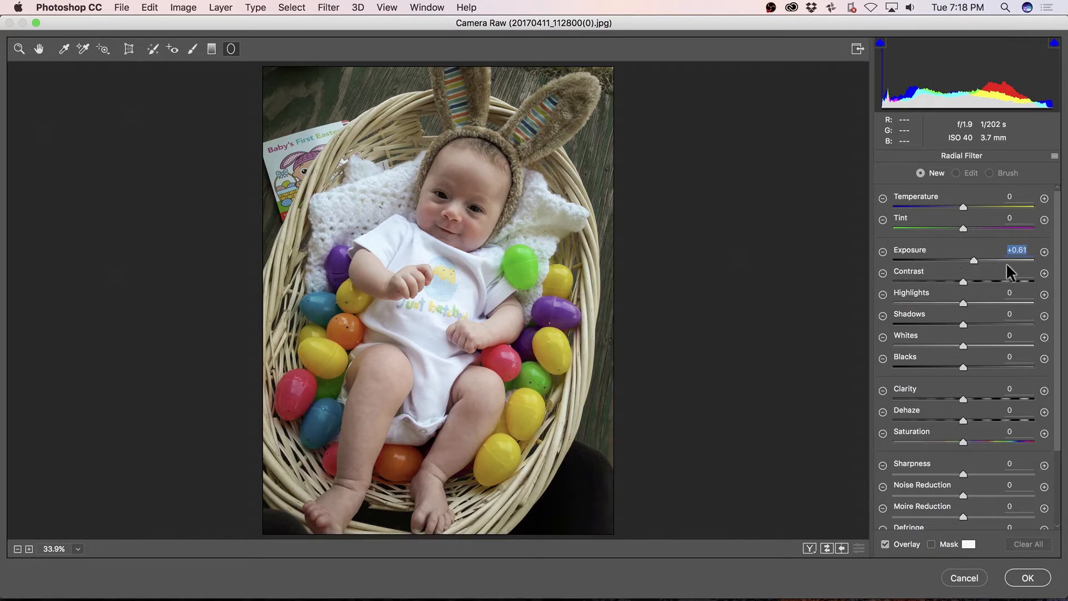
{"action": "left_click_drag", "start_coordinate": [974, 261], "coordinate": [961, 261]}
{"action": "left_click", "coordinate": [1044, 252]}
Step: Draw a radial filter around the baby's face, tilted to match the head, with exposure raised to +1.05
{"action": "scroll", "coordinate": [1053, 455], "scroll_direction": "down", "scroll_amount": 5}
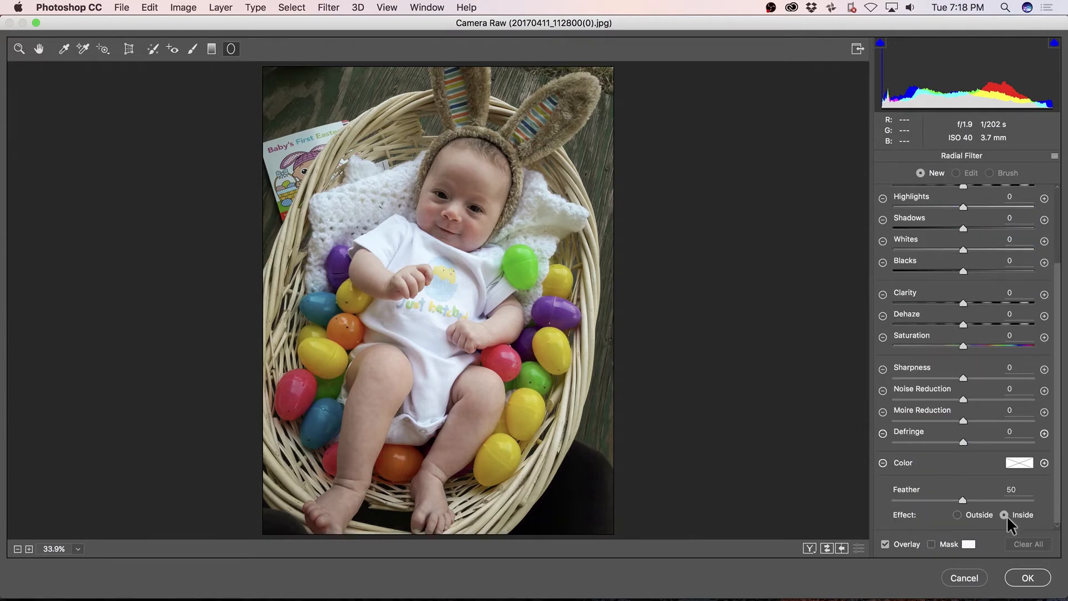
{"action": "scroll", "coordinate": [1061, 389], "scroll_direction": "up", "scroll_amount": 4}
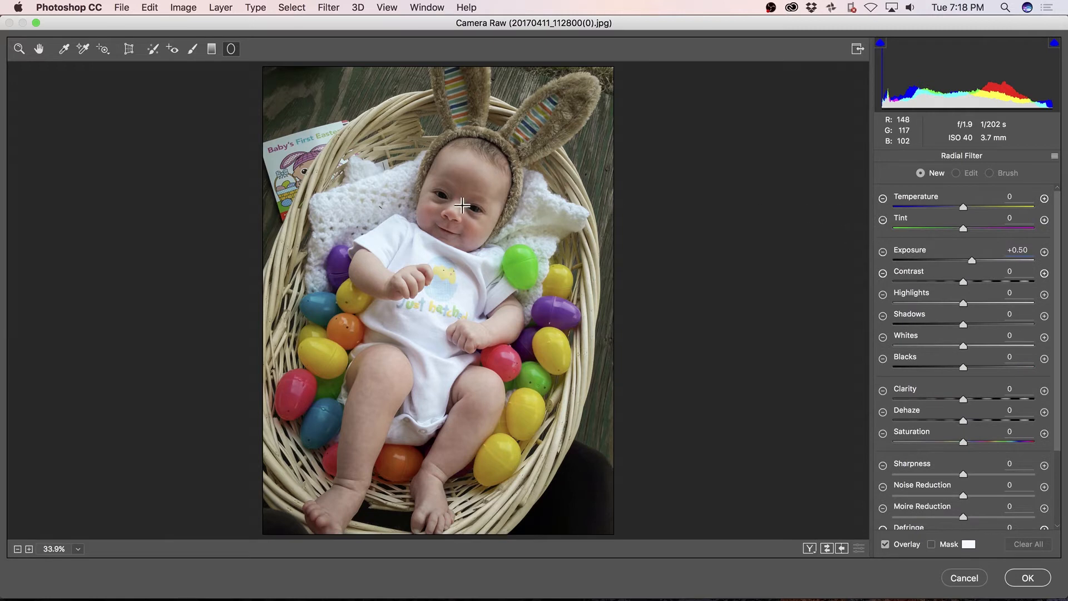
{"action": "left_click_drag", "start_coordinate": [459, 202], "coordinate": [483, 235]}
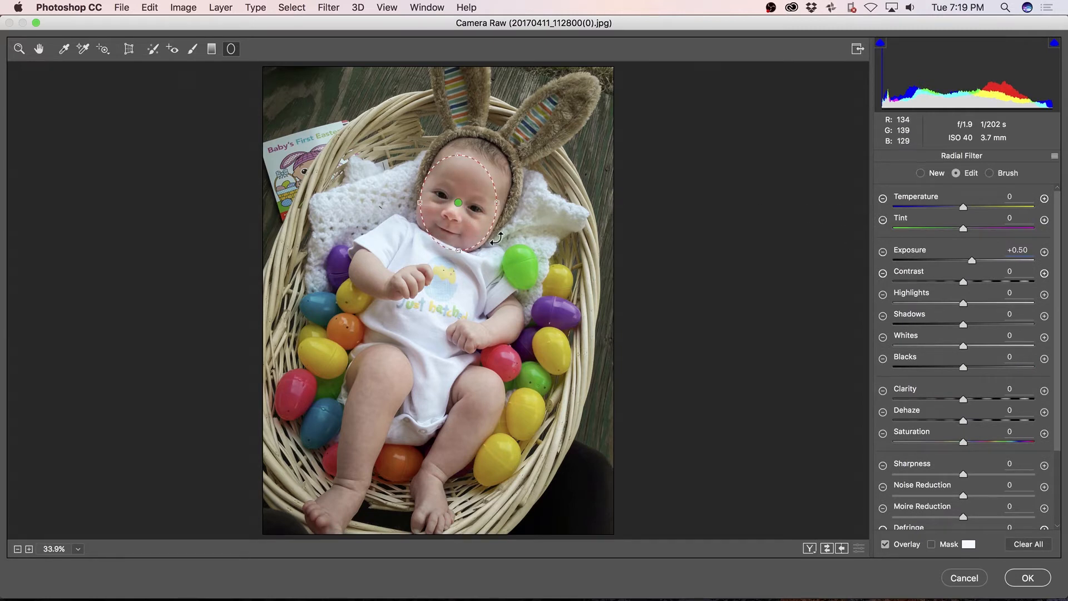
{"action": "scroll", "coordinate": [1059, 378], "scroll_direction": "down", "scroll_amount": 5}
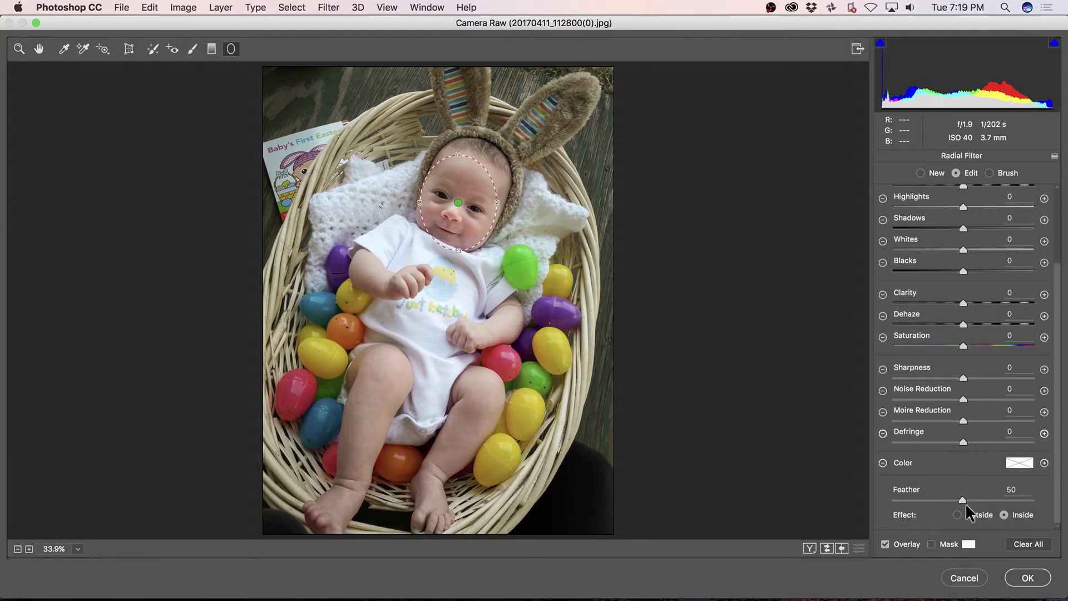
{"action": "scroll", "coordinate": [1058, 497], "scroll_direction": "up", "scroll_amount": 5}
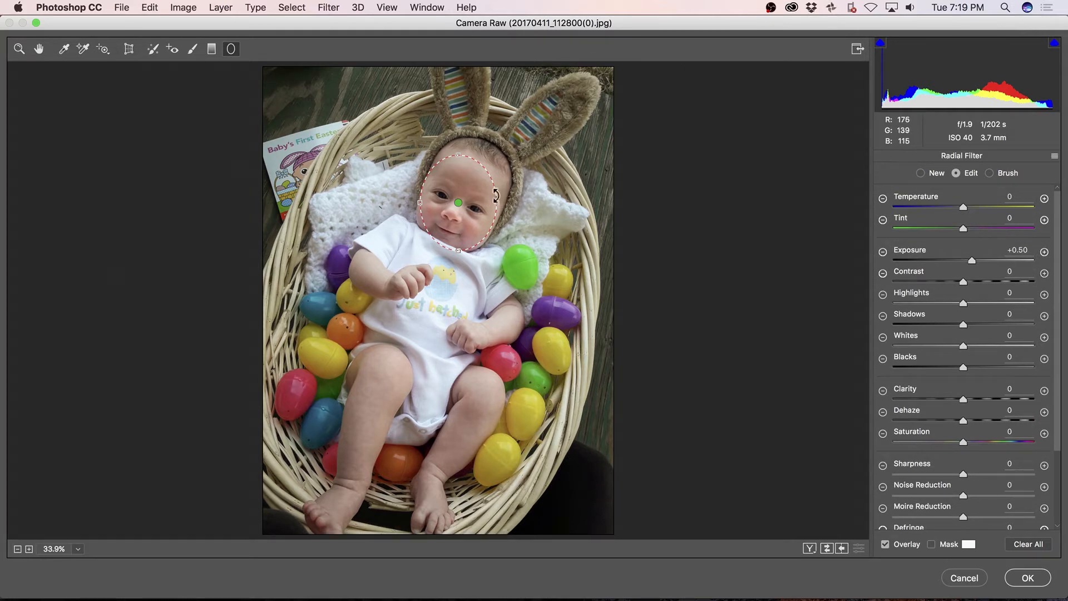
{"action": "left_click_drag", "start_coordinate": [494, 187], "coordinate": [498, 199]}
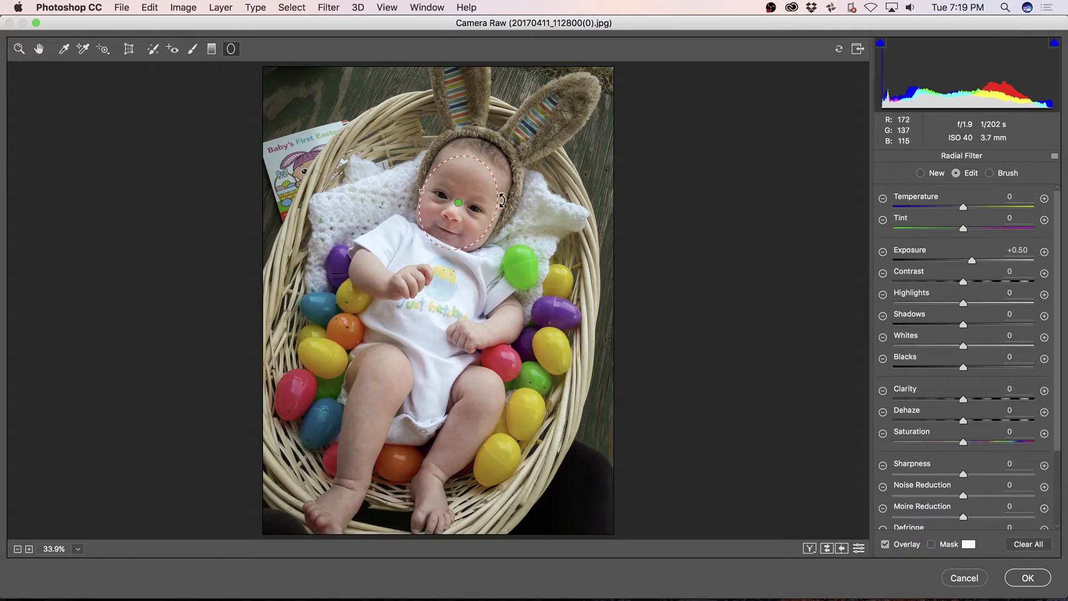
{"action": "left_click_drag", "start_coordinate": [970, 257], "coordinate": [980, 255]}
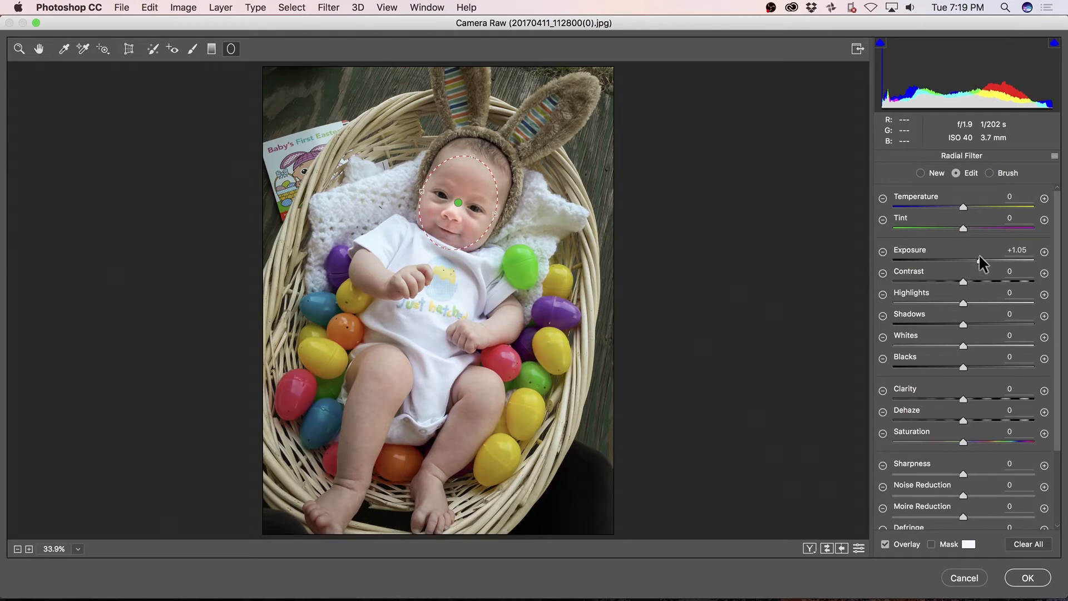
Step: Place a second radial filter with exposure +0.75 over the baby's forehead, rotated to follow the brow
{"action": "key", "text": "z"}
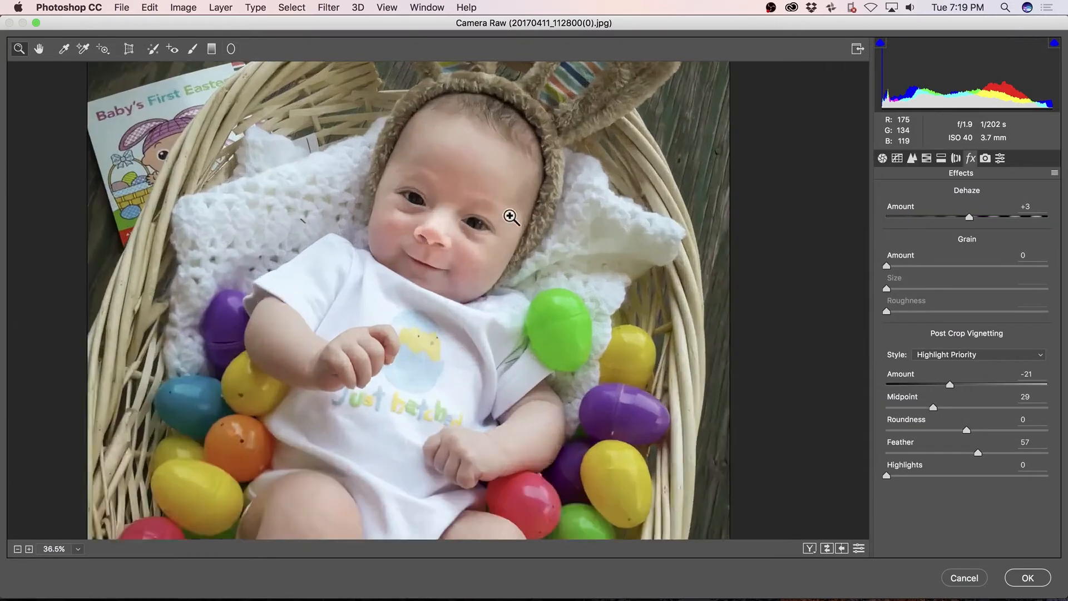
{"action": "left_click_drag", "start_coordinate": [503, 214], "coordinate": [721, 197]}
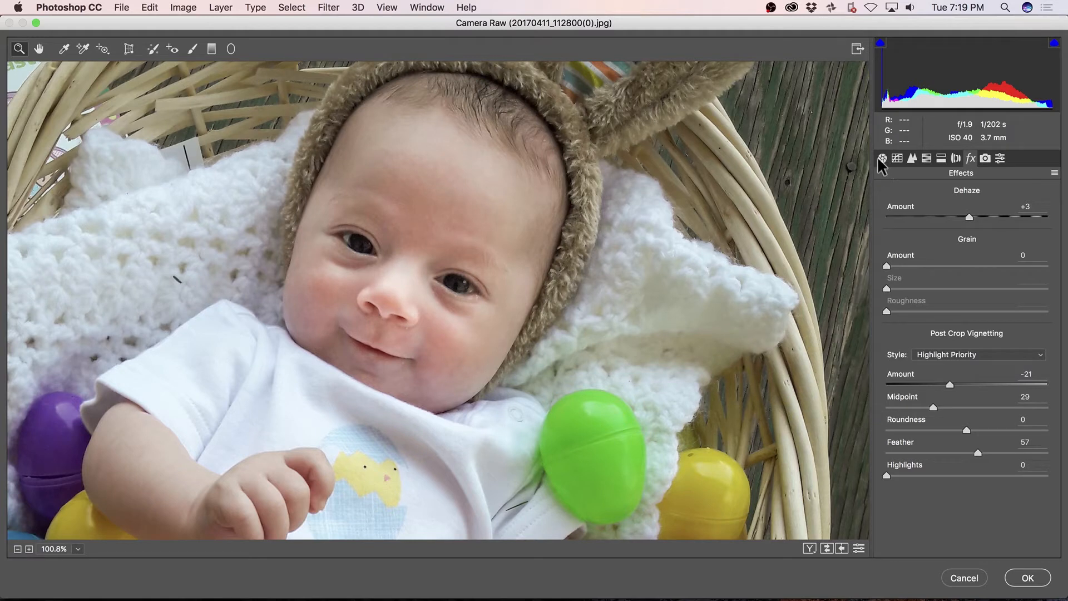
{"action": "key", "text": "j"}
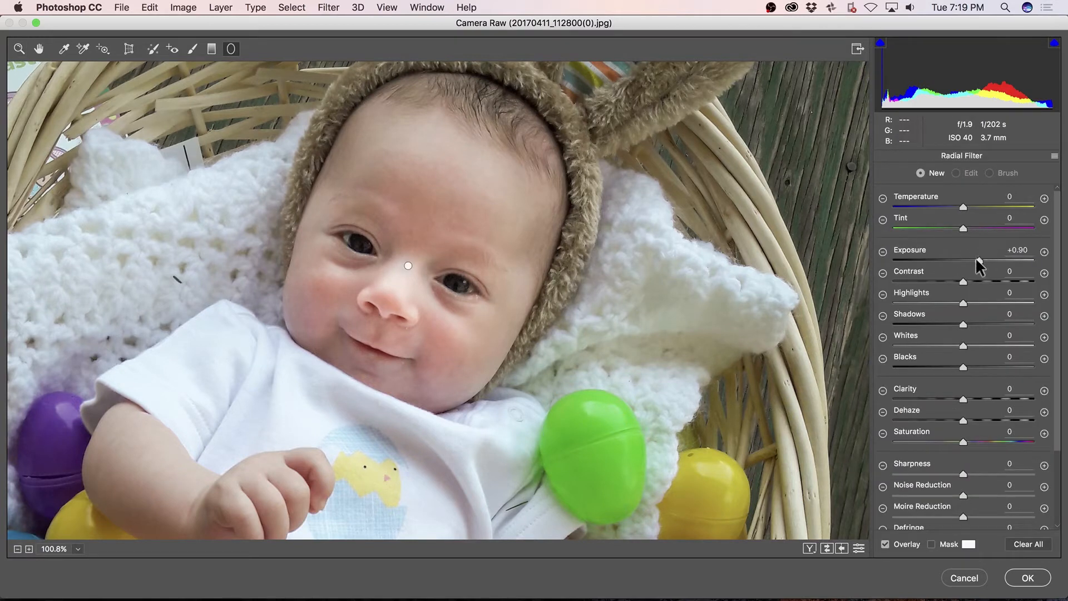
{"action": "left_click_drag", "start_coordinate": [976, 259], "coordinate": [977, 260]}
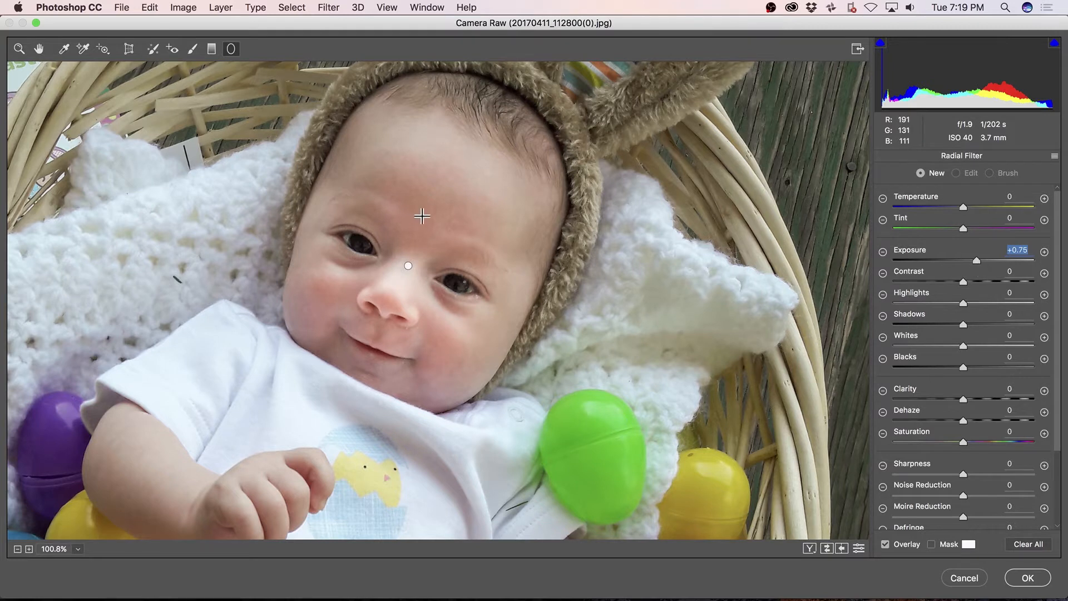
{"action": "left_click_drag", "start_coordinate": [423, 217], "coordinate": [484, 254]}
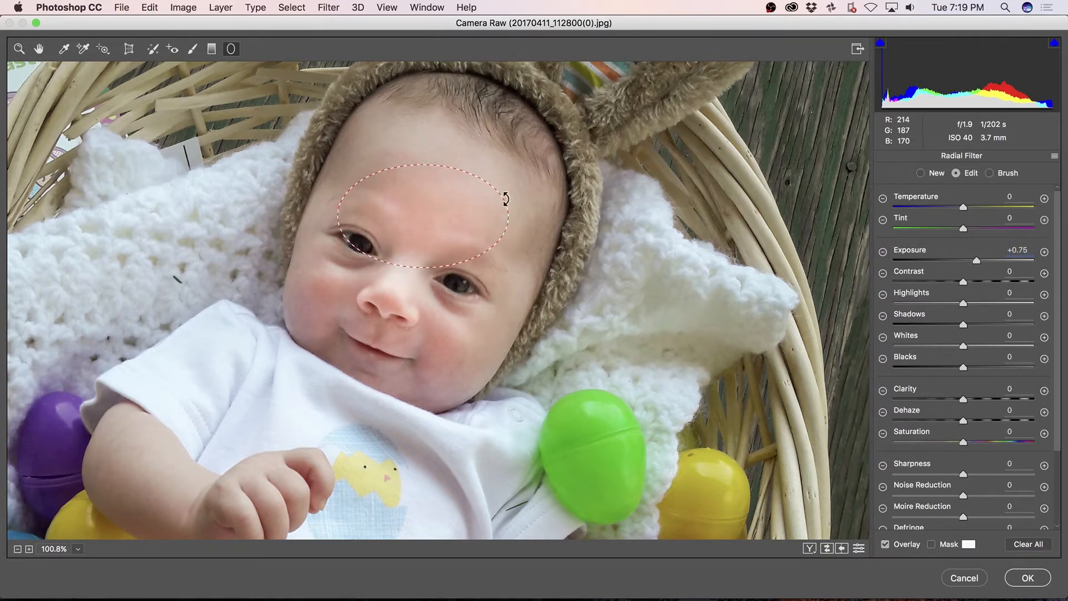
{"action": "left_click_drag", "start_coordinate": [503, 198], "coordinate": [512, 232]}
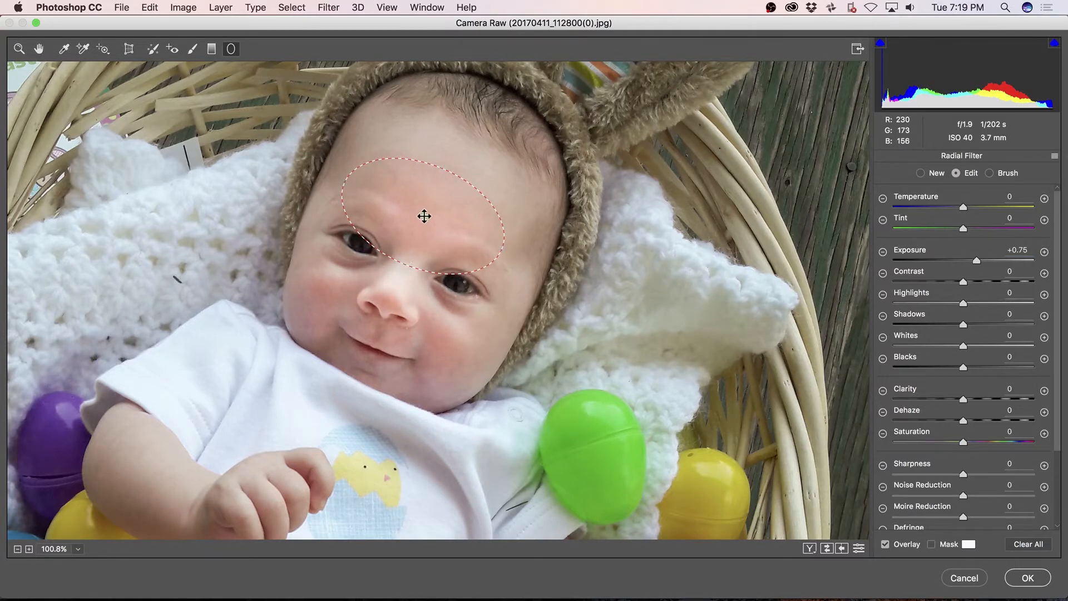
{"action": "left_click_drag", "start_coordinate": [424, 217], "coordinate": [431, 211]}
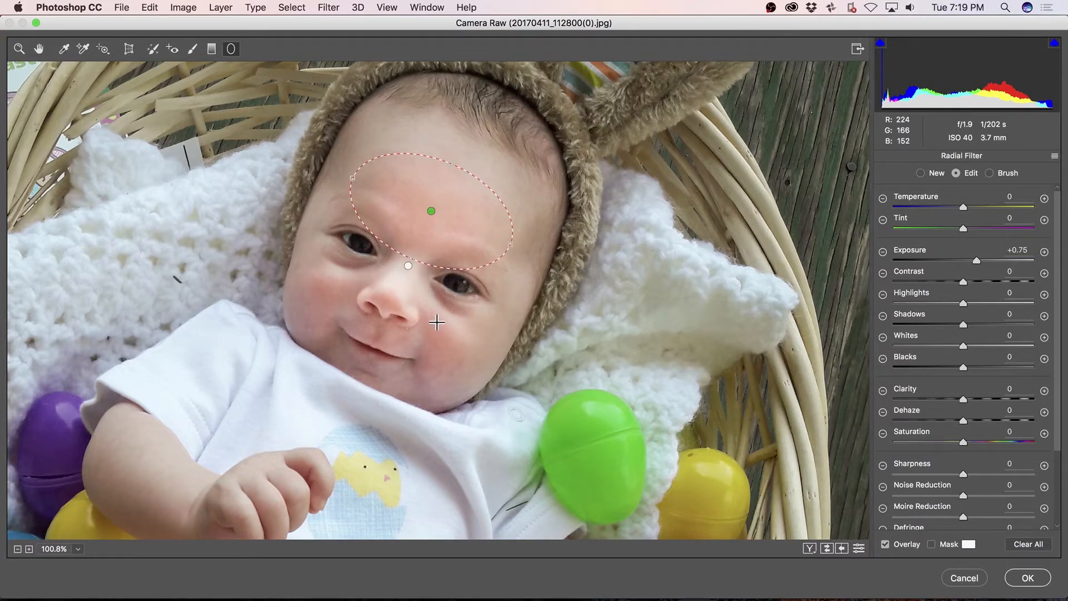
Step: Place a third radial filter with exposure +0.75 over the baby's mouth and cheeks, tilted to match the face
{"action": "left_click_drag", "start_coordinate": [367, 343], "coordinate": [443, 386]}
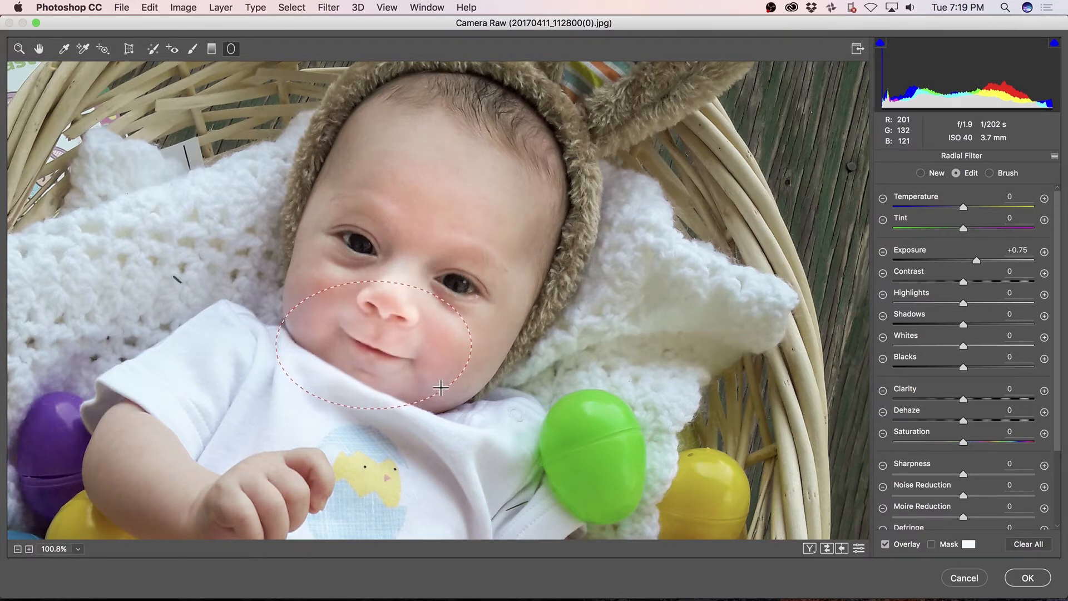
{"action": "left_click_drag", "start_coordinate": [462, 319], "coordinate": [460, 351]}
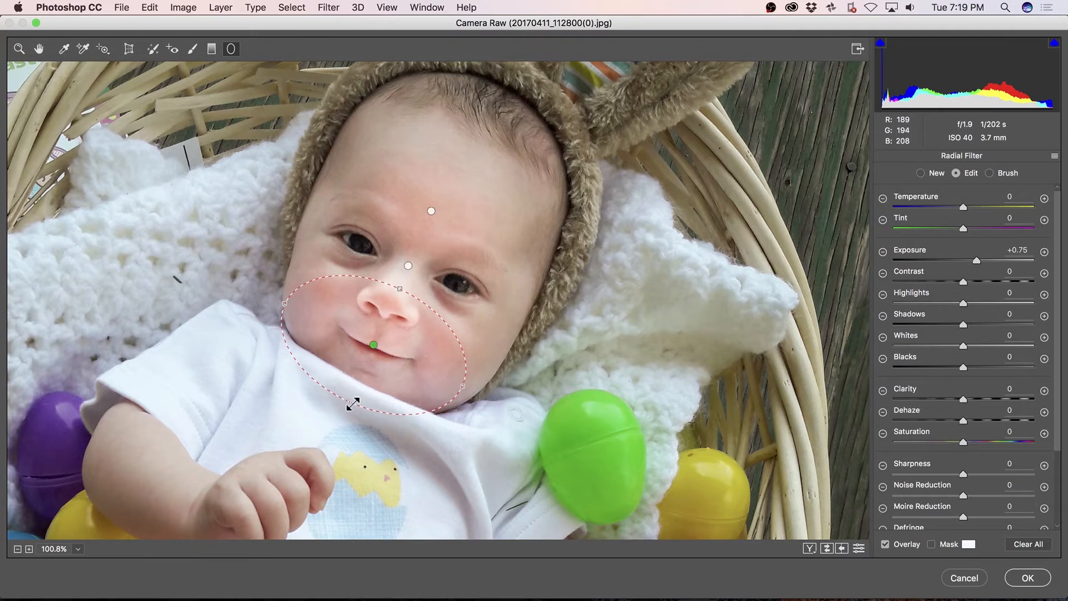
{"action": "left_click_drag", "start_coordinate": [353, 403], "coordinate": [361, 397]}
Step: Place a small radial filter with exposure +0.75 on the baby's nose and apply the Camera Raw Filter
{"action": "left_click_drag", "start_coordinate": [503, 225], "coordinate": [389, 301]}
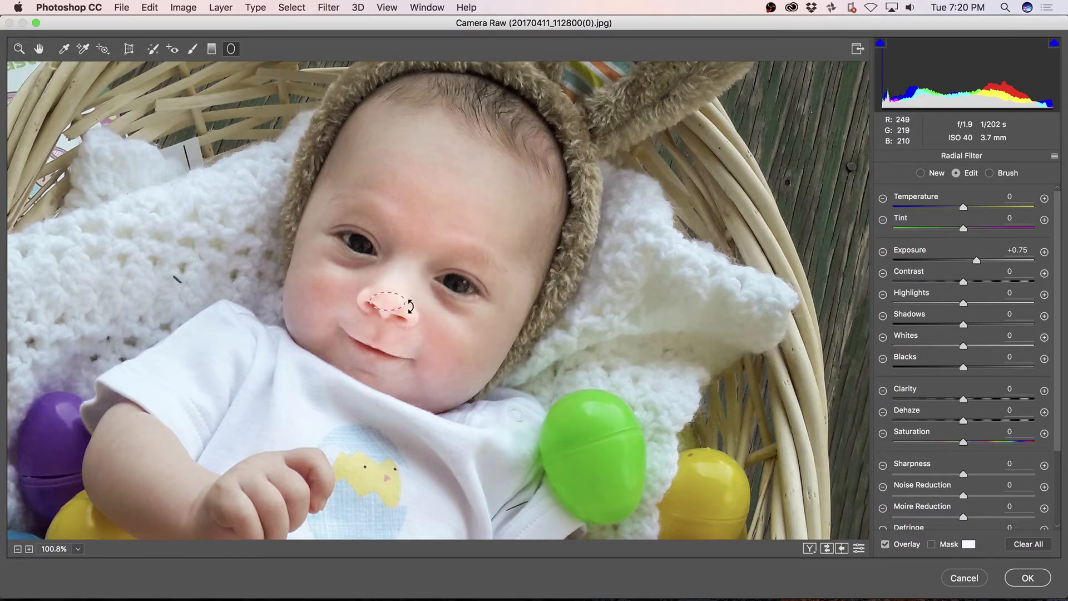
{"action": "left_click_drag", "start_coordinate": [407, 312], "coordinate": [389, 303]}
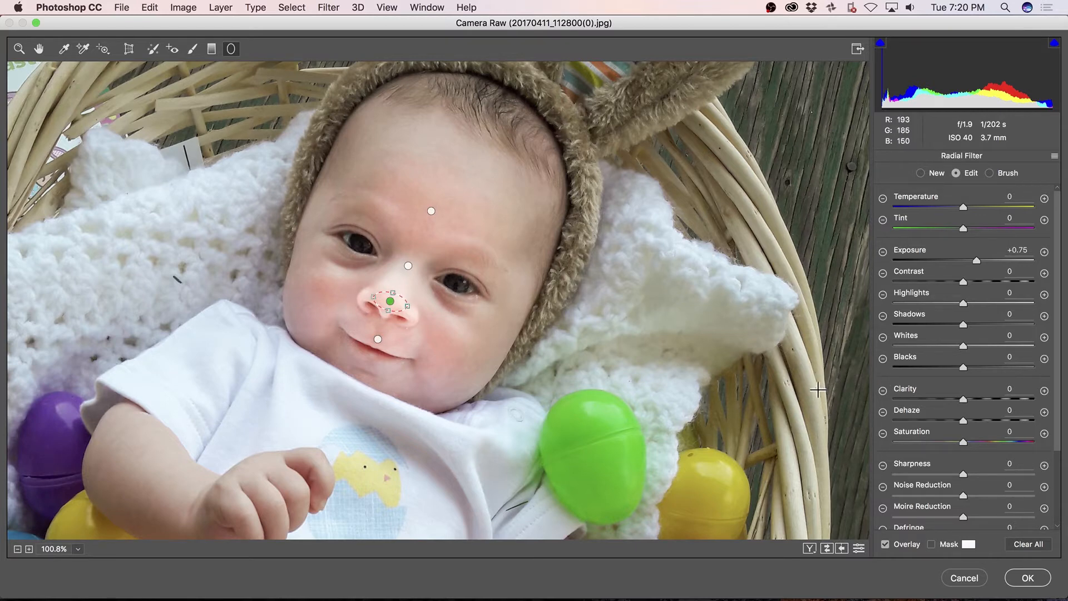
{"action": "key", "text": "h"}
{"action": "left_click", "coordinate": [1029, 578]}
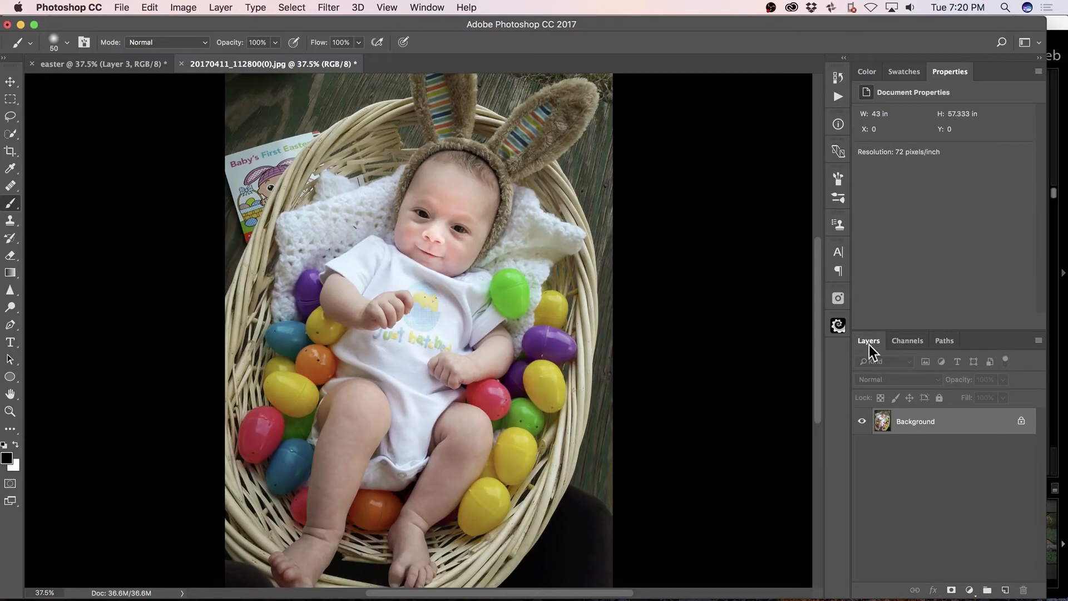
Step: Add a Curves adjustment layer with a midtone point at its center and the white point's output lowered to 246
{"action": "left_click", "coordinate": [968, 591]}
{"action": "left_click", "coordinate": [1001, 401]}
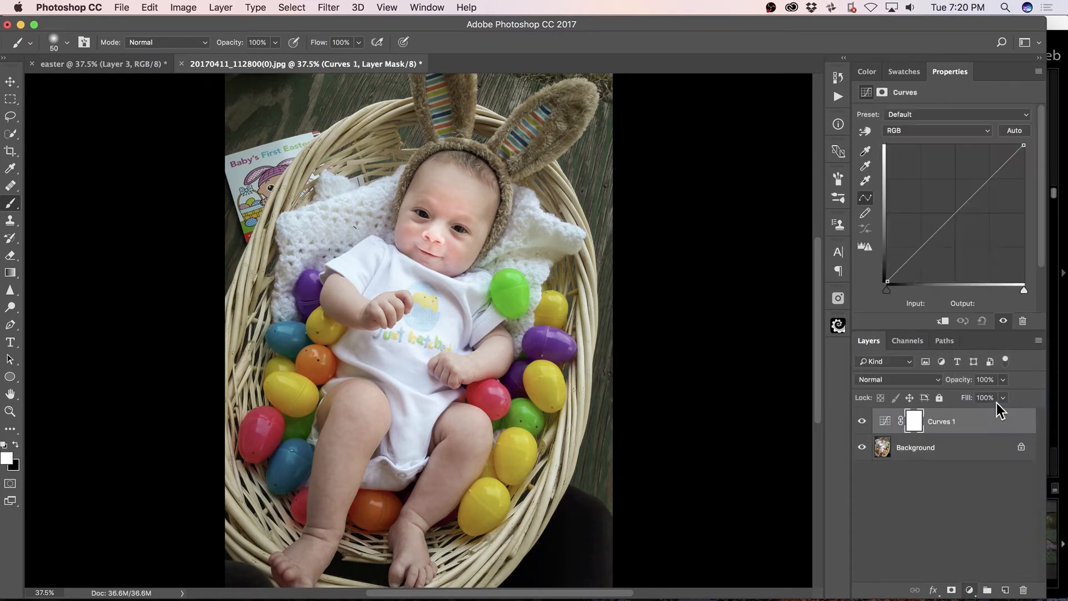
{"action": "left_click", "coordinate": [955, 214]}
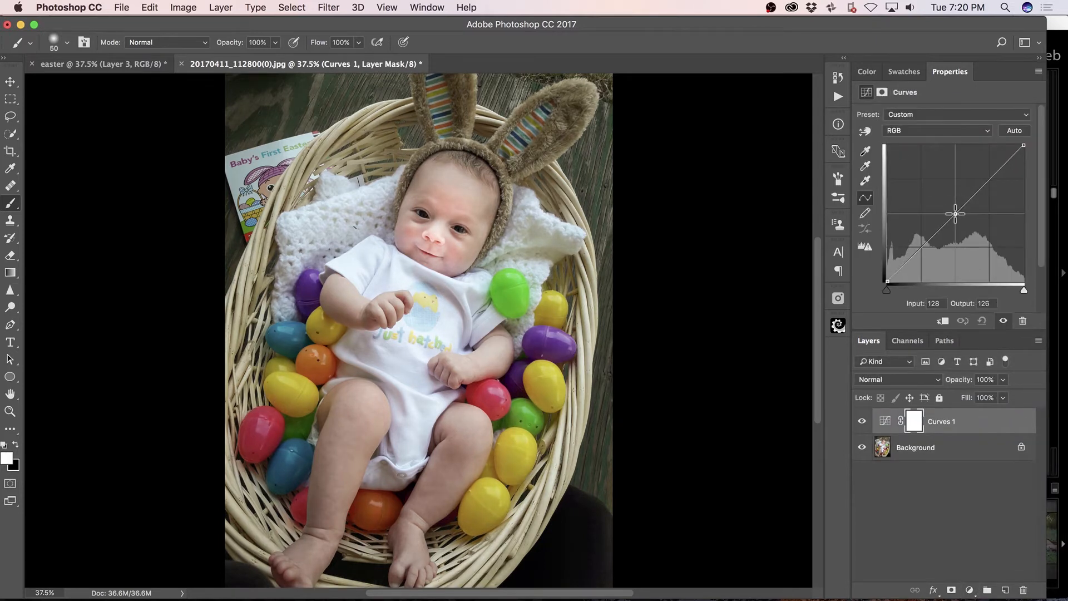
{"action": "left_click_drag", "start_coordinate": [955, 214], "coordinate": [955, 214]}
{"action": "left_click", "coordinate": [1023, 146]}
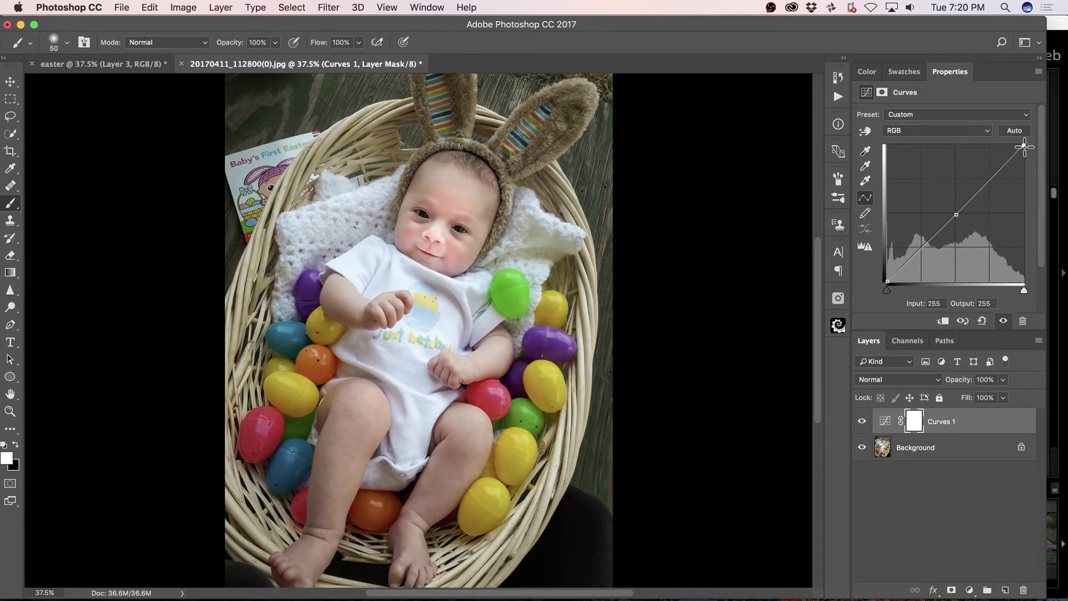
{"action": "left_click_drag", "start_coordinate": [1024, 146], "coordinate": [1026, 151]}
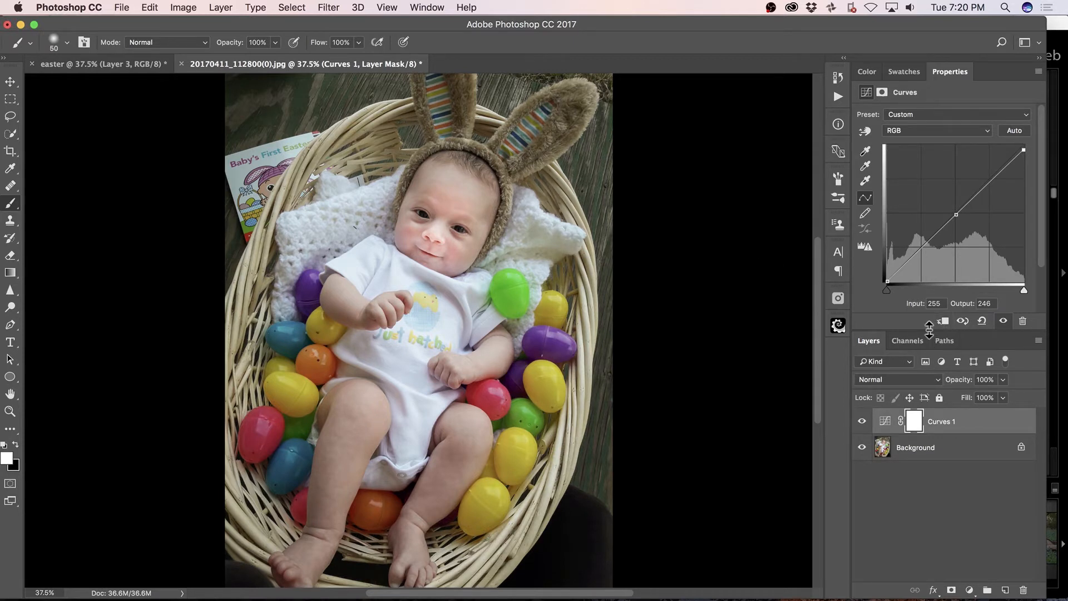
Step: Invert the Curves mask to black and paint white over the baby's face with a 500 px brush
{"action": "key", "text": "super+i"}
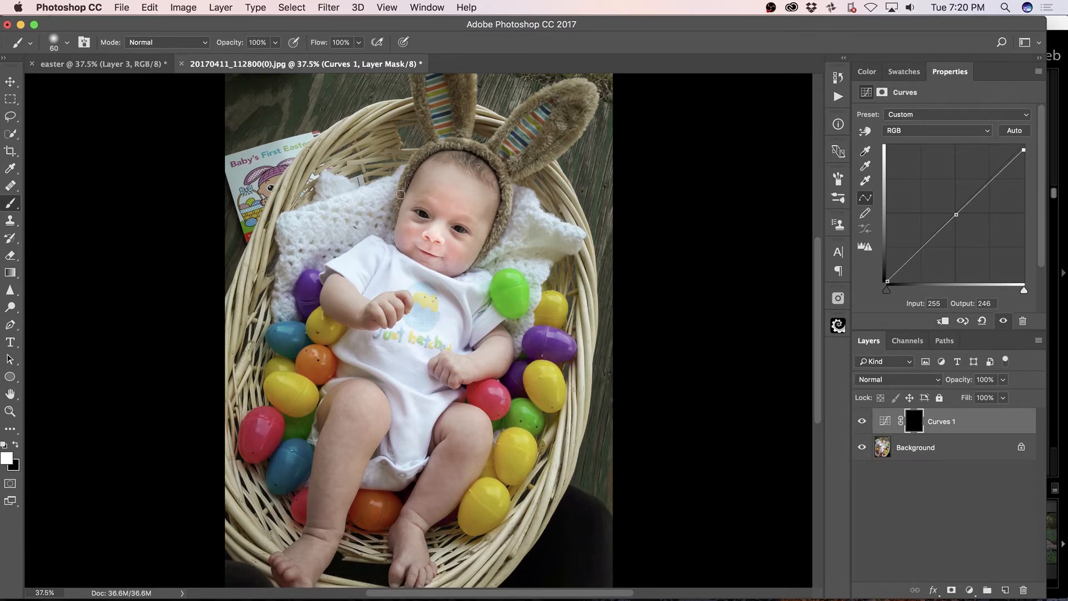
{"action": "key", "text": "bracketright"}
{"action": "key", "text": "bracketright"}
{"action": "key", "text": "bracketright"}
{"action": "key", "text": "bracketright"}
{"action": "key", "text": "bracketright"}
{"action": "key", "text": "bracketright"}
{"action": "key", "text": "bracketright"}
{"action": "key", "text": "bracketright"}
{"action": "key", "text": "bracketright"}
{"action": "key", "text": "bracketright"}
{"action": "left_click_drag", "start_coordinate": [432, 217], "coordinate": [459, 214]}
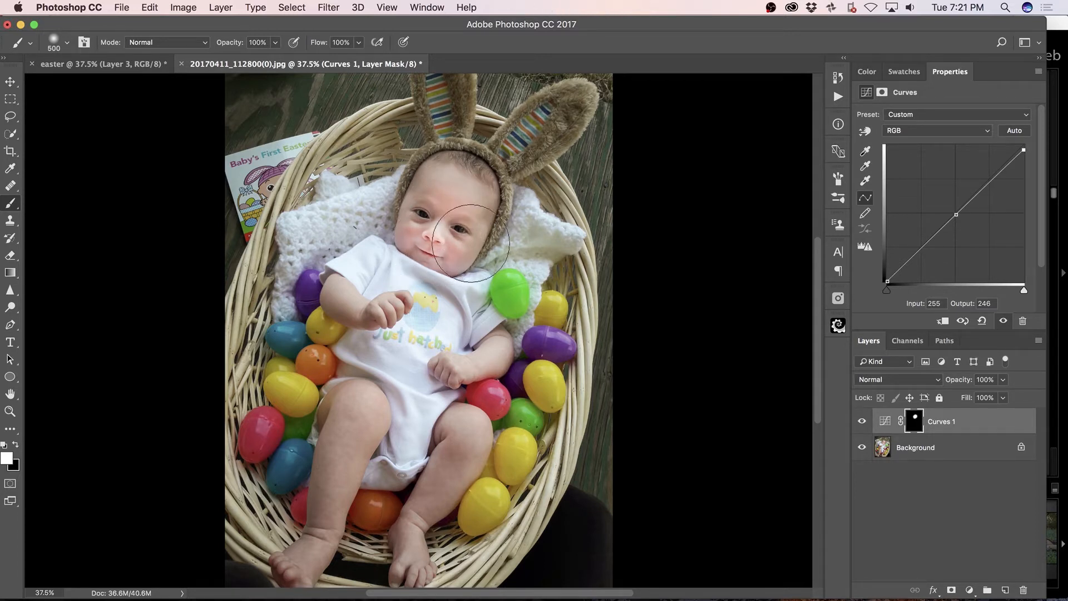
Step: Darken the curve's midtone point to input 134, output 114, and set the brush opacity to 50%
{"action": "left_click_drag", "start_coordinate": [956, 215], "coordinate": [960, 221]}
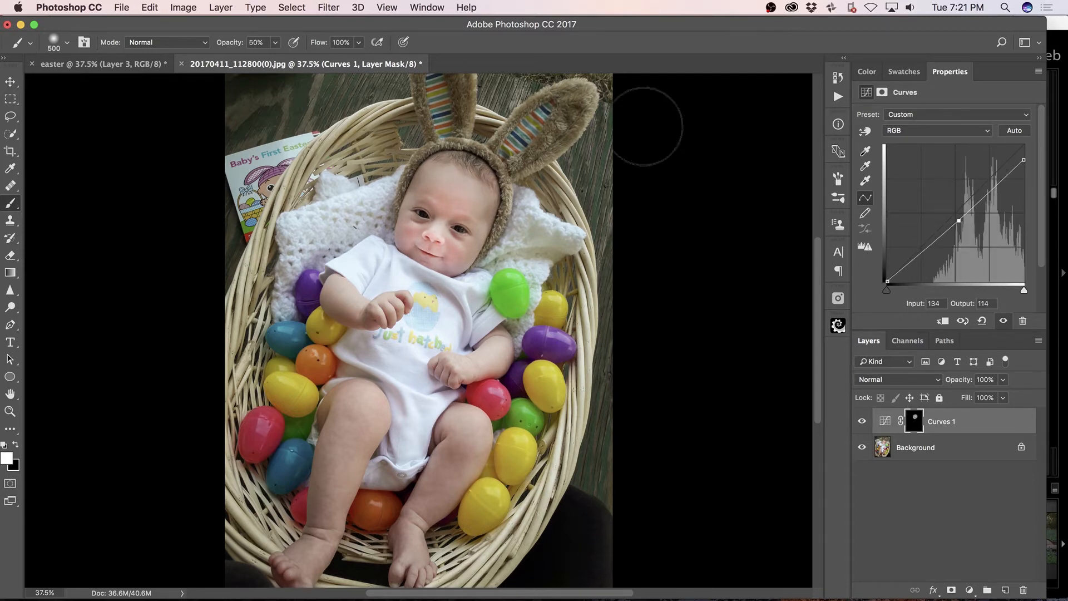
{"action": "key", "text": "5"}
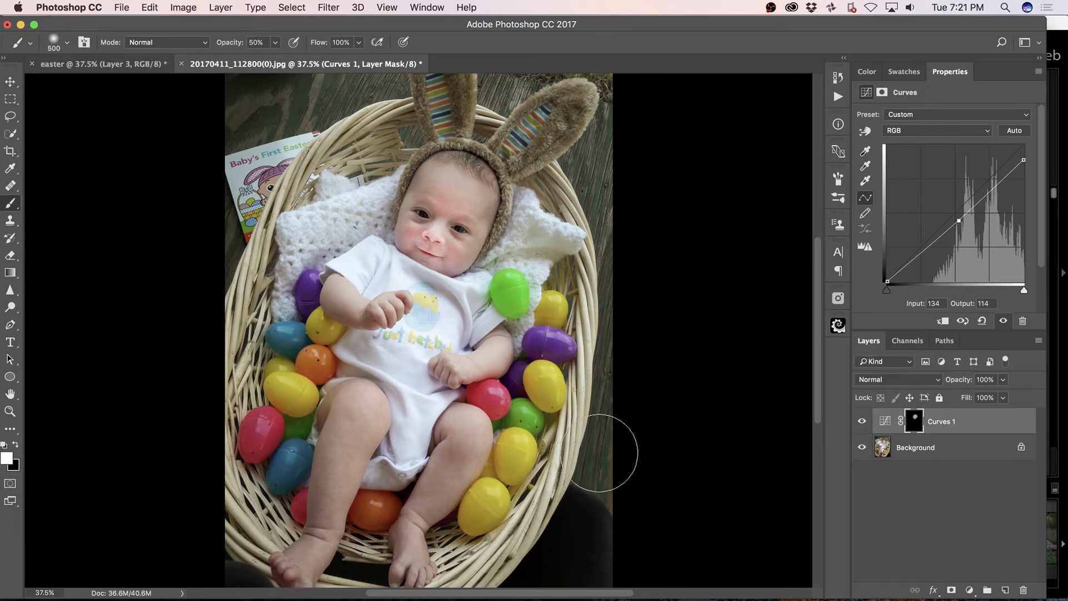
Step: On a new layer, clone wood planks over the dark object in the photo's lower-right corner with a 90 px Clone Stamp
{"action": "key", "text": "s"}
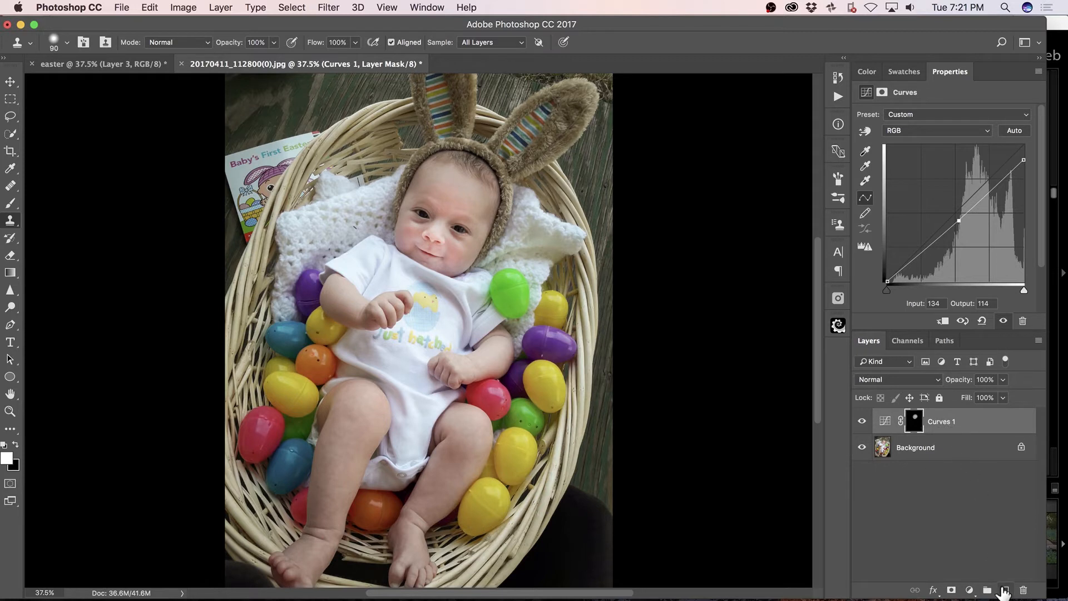
{"action": "left_click", "coordinate": [1004, 590]}
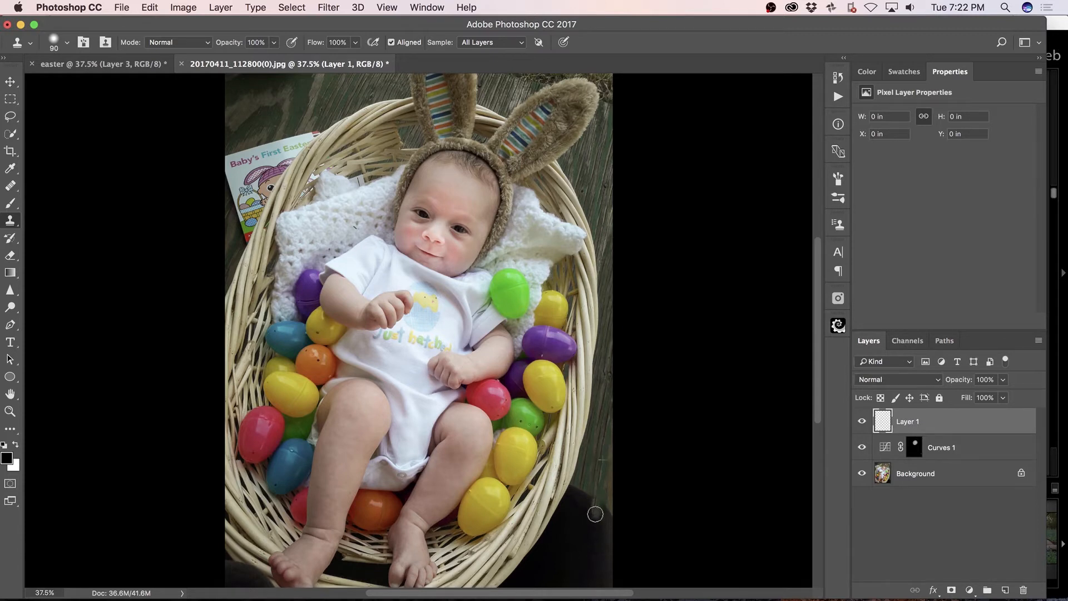
{"action": "mouse_move", "coordinate": [605, 520]}
{"action": "left_mouse_down"}
{"action": "mouse_move", "coordinate": [587, 546]}
{"action": "mouse_move", "coordinate": [597, 546]}
{"action": "mouse_move", "coordinate": [584, 545]}
{"action": "mouse_move", "coordinate": [591, 487]}
{"action": "mouse_move", "coordinate": [569, 542]}
{"action": "mouse_move", "coordinate": [582, 535]}
{"action": "mouse_move", "coordinate": [584, 565]}
{"action": "mouse_move", "coordinate": [598, 552]}
{"action": "mouse_move", "coordinate": [602, 514]}
{"action": "mouse_move", "coordinate": [605, 526]}
{"action": "mouse_move", "coordinate": [602, 515]}
{"action": "mouse_move", "coordinate": [574, 545]}
{"action": "mouse_move", "coordinate": [575, 562]}
{"action": "mouse_move", "coordinate": [599, 554]}
{"action": "mouse_move", "coordinate": [598, 577]}
{"action": "mouse_move", "coordinate": [585, 563]}
{"action": "mouse_move", "coordinate": [565, 580]}
{"action": "mouse_move", "coordinate": [570, 549]}
{"action": "left_mouse_up"}
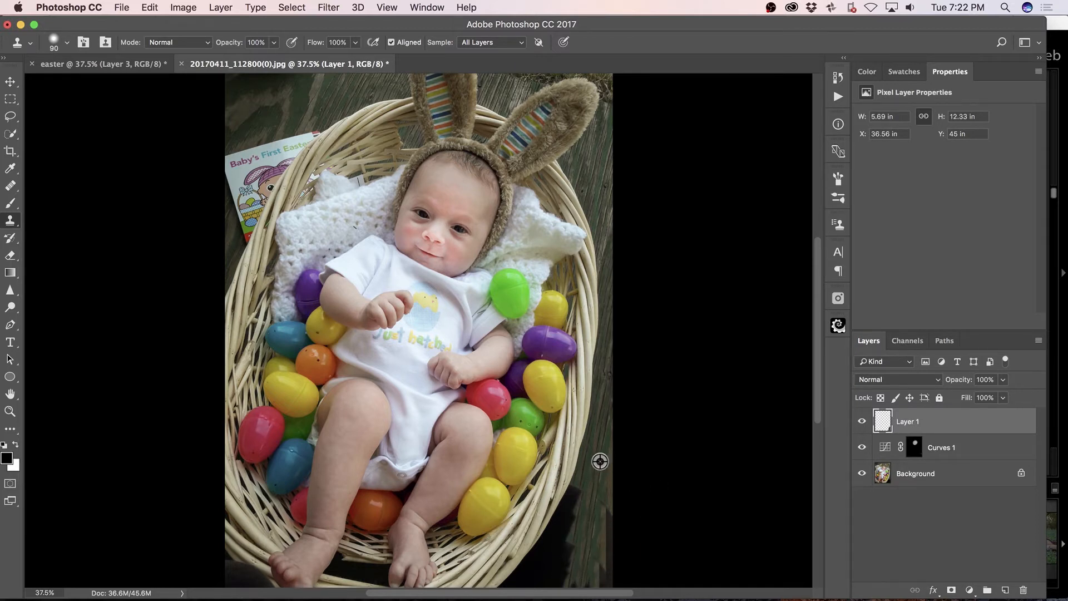
{"action": "left_click", "coordinate": [599, 460], "text": "alt"}
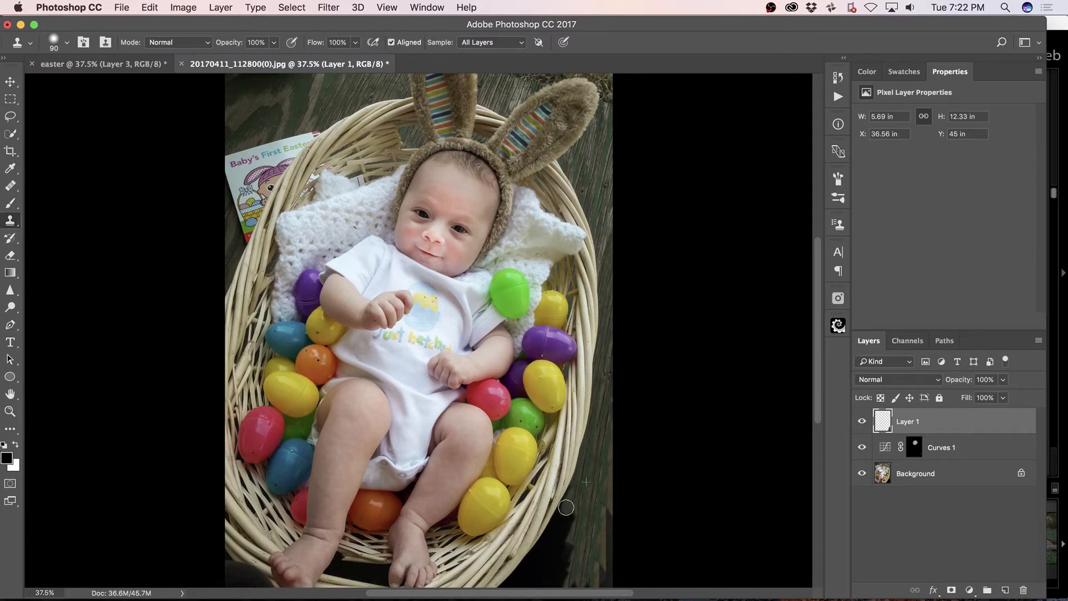
{"action": "mouse_move", "coordinate": [565, 514]}
{"action": "left_mouse_down"}
{"action": "mouse_move", "coordinate": [597, 514]}
{"action": "mouse_move", "coordinate": [575, 529]}
{"action": "mouse_move", "coordinate": [589, 541]}
{"action": "mouse_move", "coordinate": [558, 538]}
{"action": "mouse_move", "coordinate": [564, 567]}
{"action": "mouse_move", "coordinate": [555, 560]}
{"action": "mouse_move", "coordinate": [556, 583]}
{"action": "left_mouse_up"}
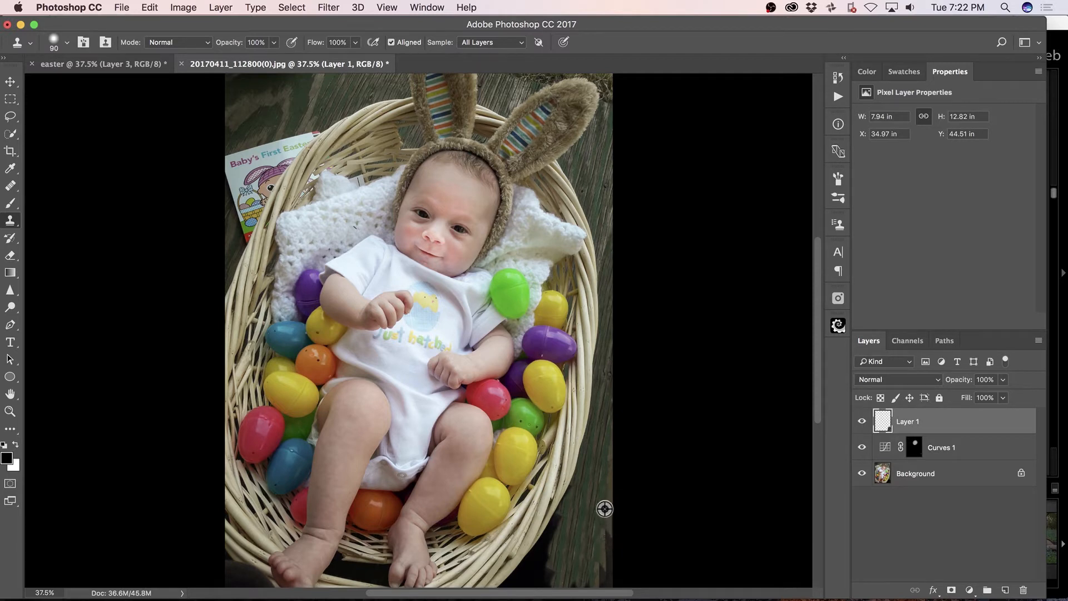
{"action": "left_click", "coordinate": [605, 509], "text": "alt"}
{"action": "left_click_drag", "start_coordinate": [606, 535], "coordinate": [607, 569]}
{"action": "mouse_move", "coordinate": [603, 532]}
{"action": "left_mouse_down"}
{"action": "mouse_move", "coordinate": [596, 559]}
{"action": "mouse_move", "coordinate": [606, 579]}
{"action": "left_mouse_up"}
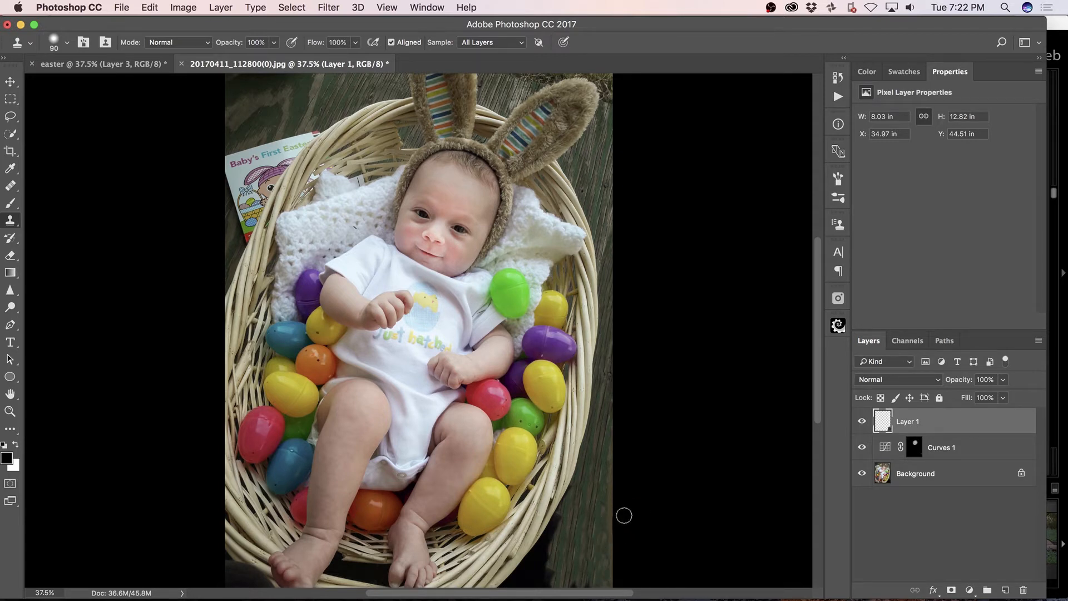
Step: Clone wood grain over the remaining dark area along the basket's lower-right edge, resampling the source as needed
{"action": "mouse_move", "coordinate": [591, 512]}
{"action": "left_mouse_down"}
{"action": "mouse_move", "coordinate": [629, 526]}
{"action": "mouse_move", "coordinate": [596, 314]}
{"action": "left_mouse_up"}
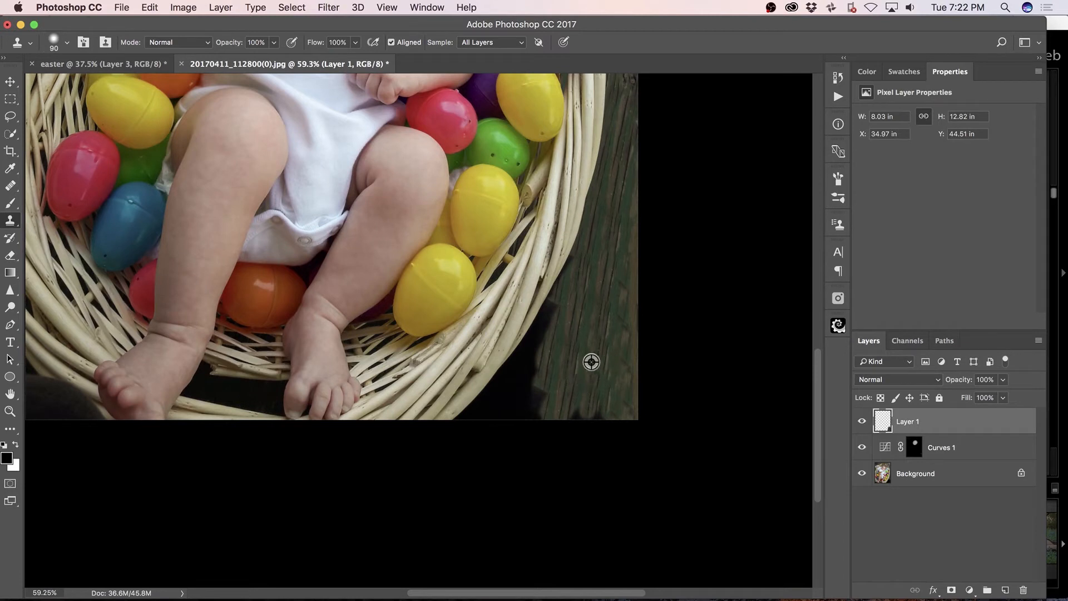
{"action": "left_click", "coordinate": [590, 357], "text": "alt"}
{"action": "mouse_move", "coordinate": [575, 416]}
{"action": "left_mouse_down"}
{"action": "mouse_move", "coordinate": [601, 413]}
{"action": "mouse_move", "coordinate": [595, 426]}
{"action": "left_mouse_up"}
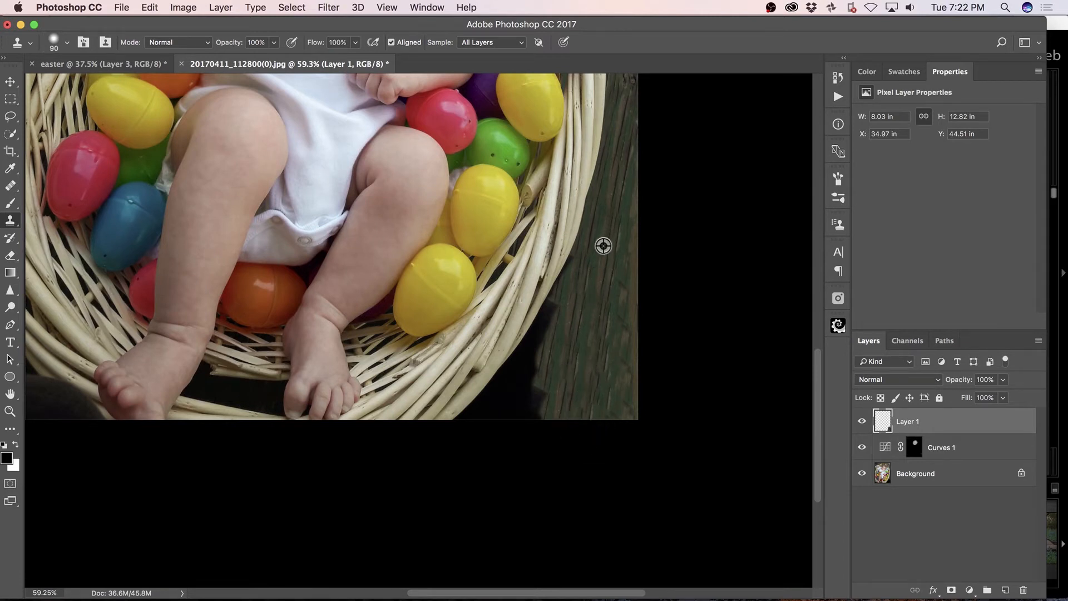
{"action": "left_click", "coordinate": [605, 248], "text": "alt"}
{"action": "mouse_move", "coordinate": [549, 308]}
{"action": "left_mouse_down"}
{"action": "mouse_move", "coordinate": [523, 379]}
{"action": "mouse_move", "coordinate": [535, 365]}
{"action": "mouse_move", "coordinate": [540, 403]}
{"action": "mouse_move", "coordinate": [531, 416]}
{"action": "mouse_move", "coordinate": [531, 405]}
{"action": "mouse_move", "coordinate": [499, 416]}
{"action": "mouse_move", "coordinate": [536, 340]}
{"action": "mouse_move", "coordinate": [516, 367]}
{"action": "mouse_move", "coordinate": [558, 322]}
{"action": "mouse_move", "coordinate": [574, 262]}
{"action": "mouse_move", "coordinate": [494, 396]}
{"action": "mouse_move", "coordinate": [502, 388]}
{"action": "mouse_move", "coordinate": [504, 401]}
{"action": "mouse_move", "coordinate": [470, 416]}
{"action": "left_mouse_up"}
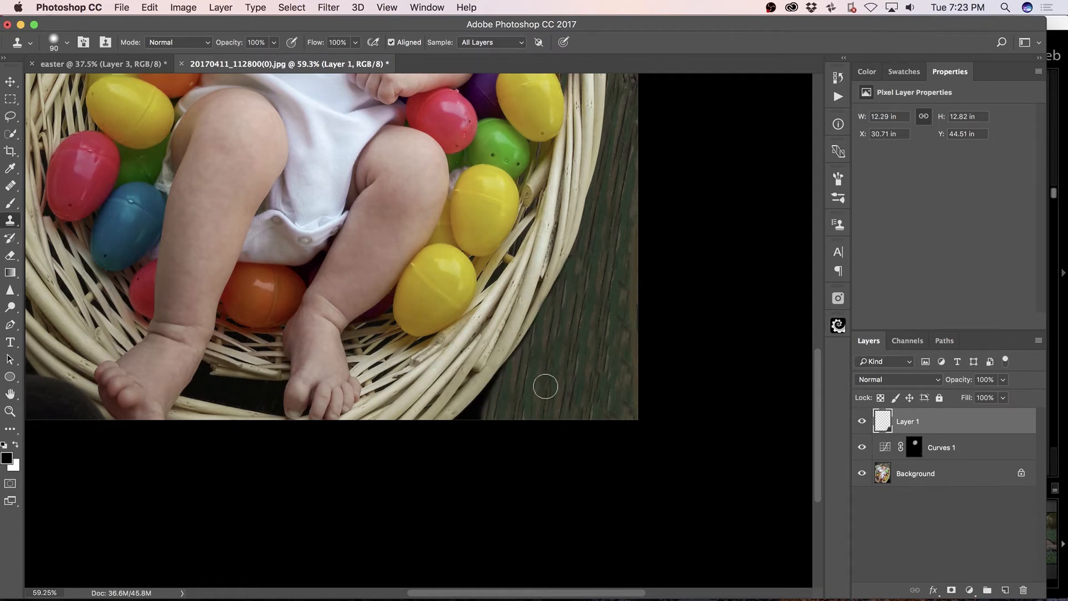
{"action": "left_click", "coordinate": [556, 369], "text": "alt"}
{"action": "mouse_move", "coordinate": [504, 379]}
{"action": "left_mouse_down"}
{"action": "mouse_move", "coordinate": [459, 424]}
{"action": "mouse_move", "coordinate": [493, 393]}
{"action": "mouse_move", "coordinate": [474, 416]}
{"action": "left_mouse_up"}
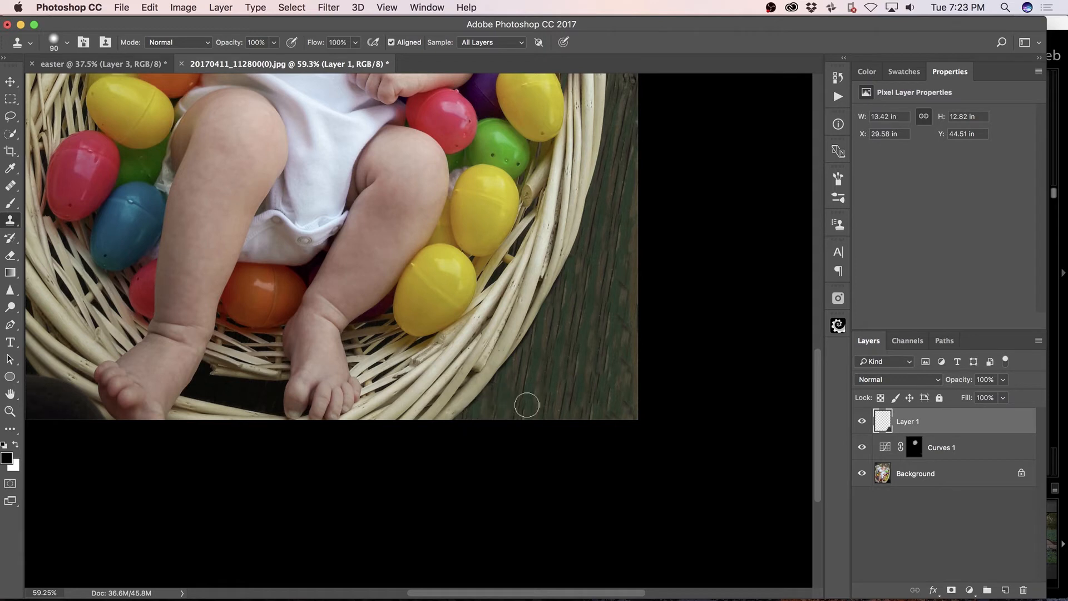
Step: Clone wicker strands over the dark object in the photo's lower-left corner, redoing the stroke at the left edge
{"action": "key", "text": "space"}
{"action": "left_click_drag", "start_coordinate": [483, 369], "coordinate": [703, 350]}
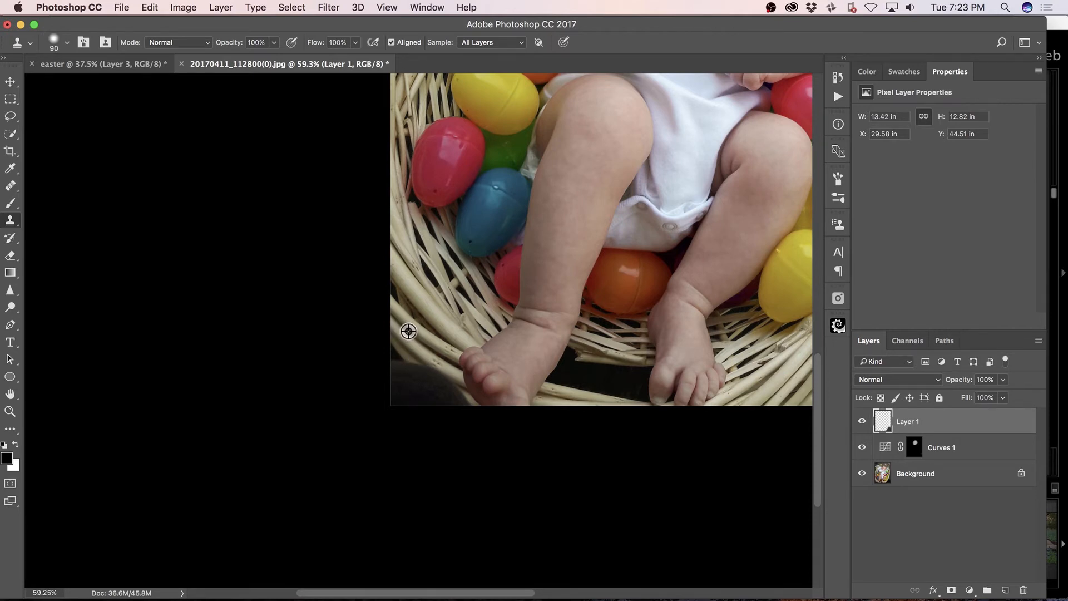
{"action": "left_click", "coordinate": [417, 342], "text": "alt"}
{"action": "mouse_move", "coordinate": [420, 363]}
{"action": "left_mouse_down"}
{"action": "mouse_move", "coordinate": [451, 380]}
{"action": "mouse_move", "coordinate": [459, 394]}
{"action": "mouse_move", "coordinate": [416, 369]}
{"action": "mouse_move", "coordinate": [458, 399]}
{"action": "mouse_move", "coordinate": [427, 380]}
{"action": "mouse_move", "coordinate": [420, 345]}
{"action": "left_mouse_up"}
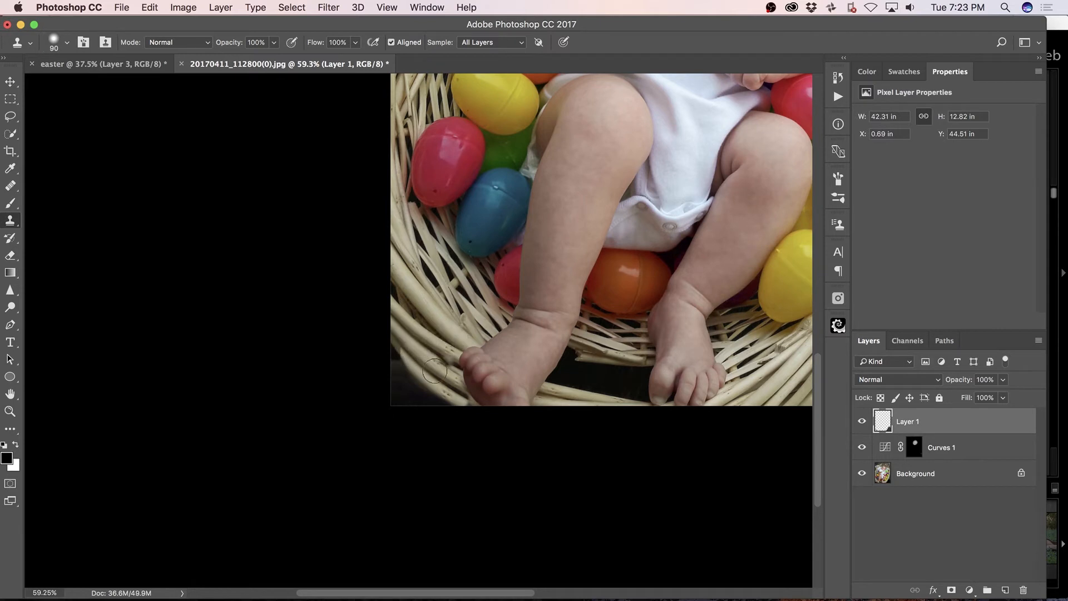
{"action": "left_click", "coordinate": [441, 322], "text": "alt"}
{"action": "left_click", "coordinate": [452, 338]}
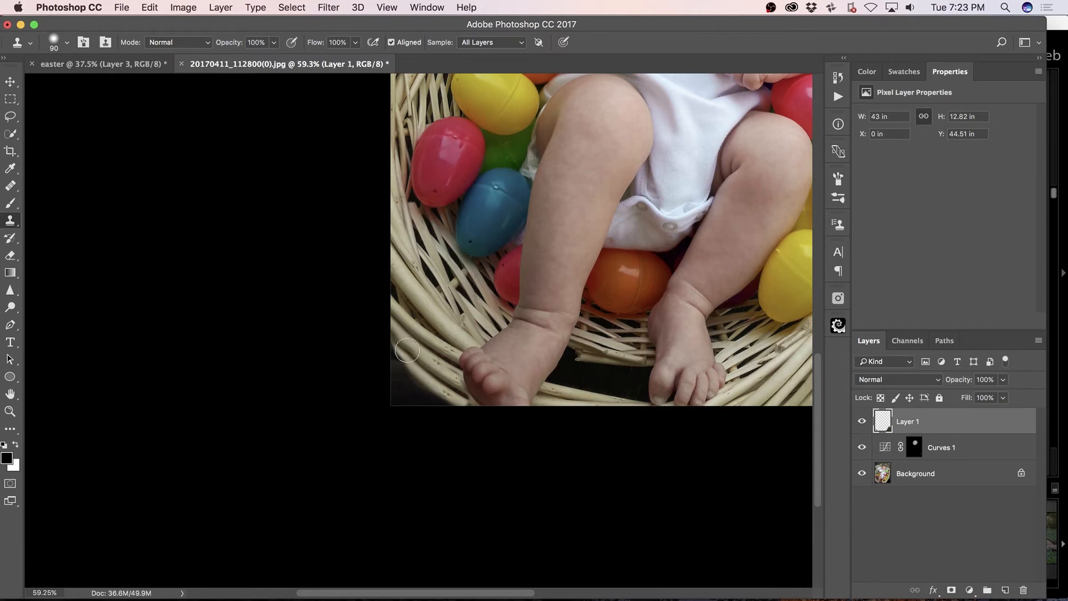
{"action": "key", "text": "super+z"}
{"action": "left_click_drag", "start_coordinate": [404, 350], "coordinate": [394, 344]}
{"action": "scroll", "coordinate": [730, 255], "scroll_direction": "down", "scroll_amount": 5}
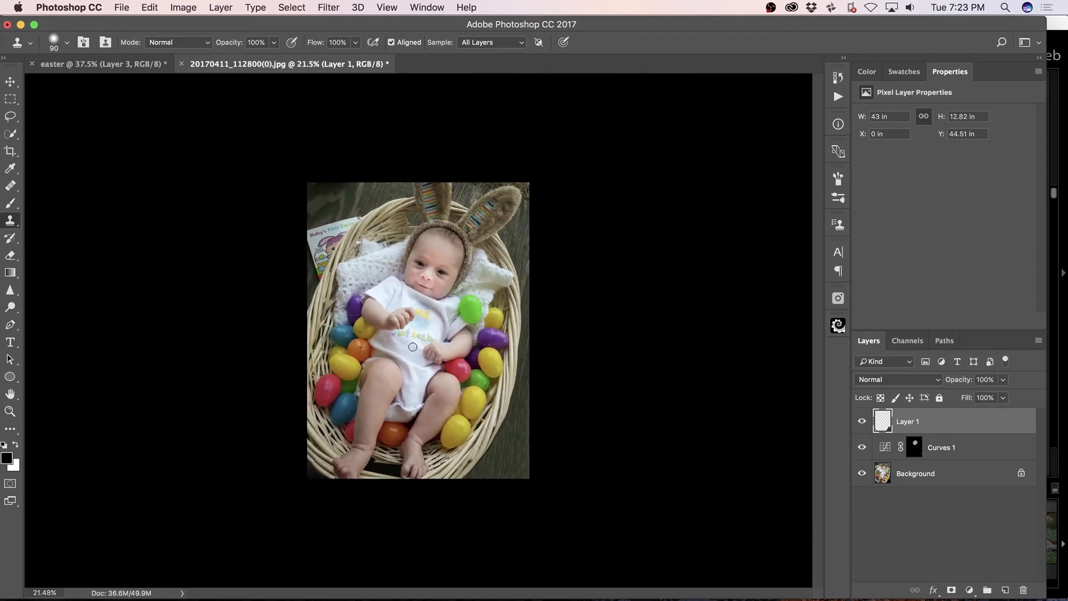
{"action": "scroll", "coordinate": [413, 346], "scroll_direction": "up", "scroll_amount": 3}
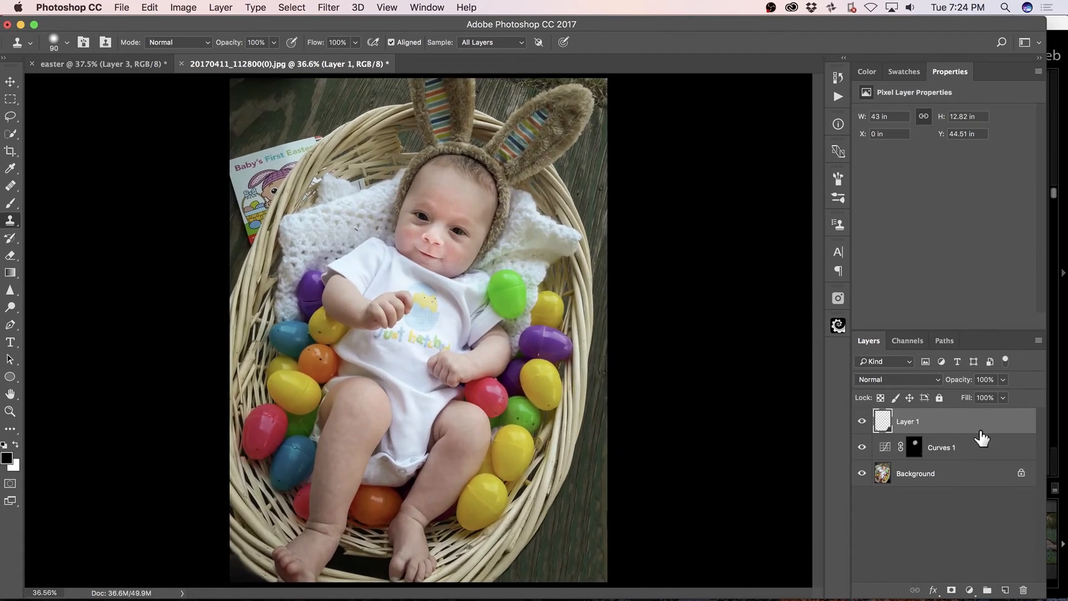
Step: Add a Hue/Saturation adjustment layer directly above Curves 1 and lower its saturation to -10
{"action": "left_click", "coordinate": [977, 447]}
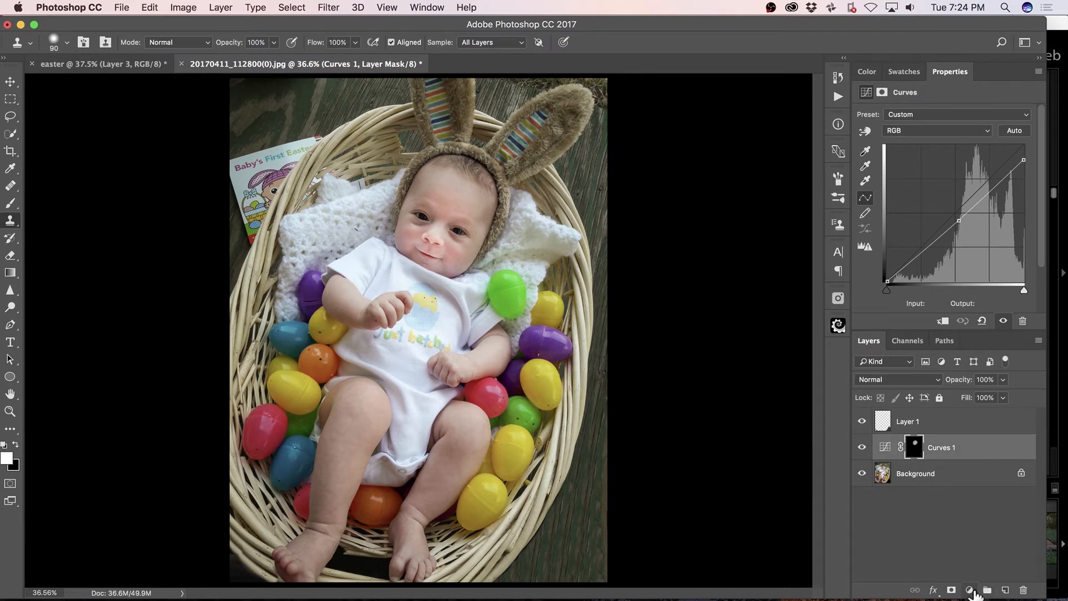
{"action": "left_click", "coordinate": [968, 590]}
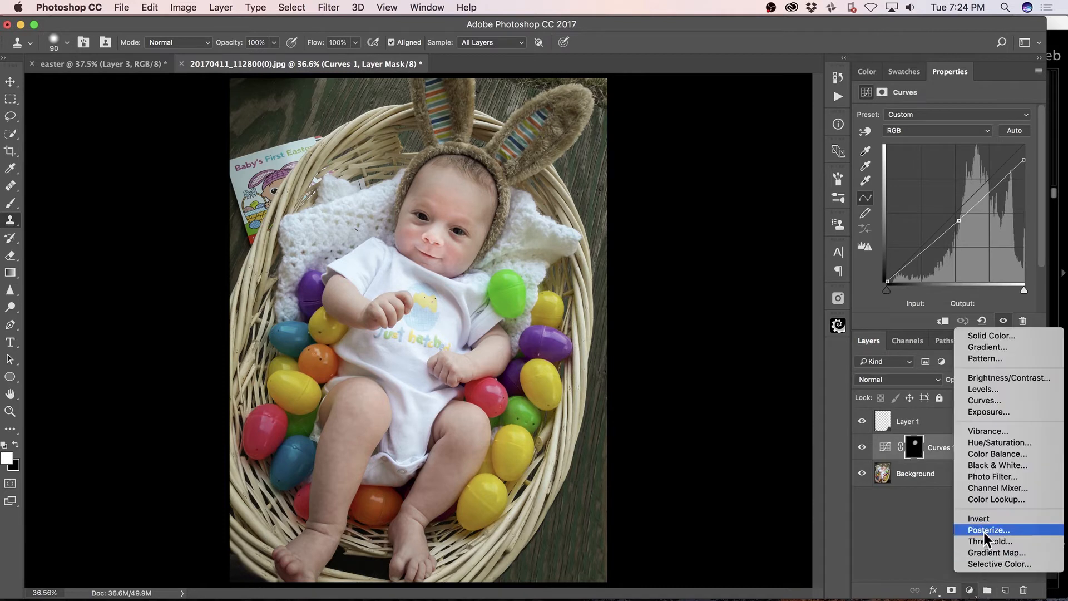
{"action": "left_click", "coordinate": [1005, 449]}
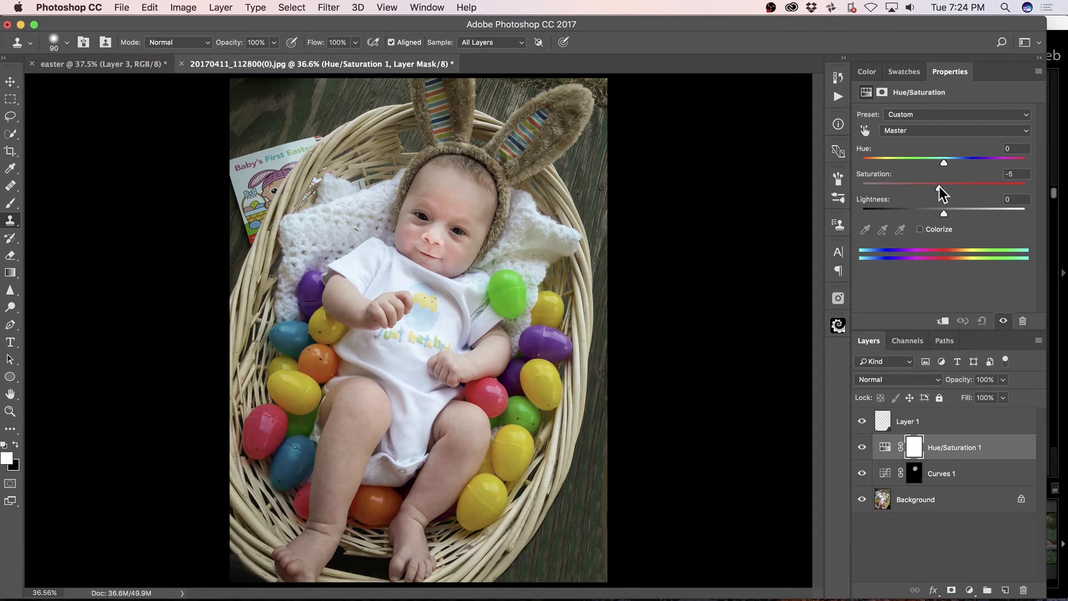
{"action": "left_click_drag", "start_coordinate": [939, 186], "coordinate": [935, 189]}
Step: Invert the Hue/Saturation mask, paint white over the baby's face at 50% opacity and fine-tune the saturation
{"action": "key", "text": "super+i"}
{"action": "key", "text": "b"}
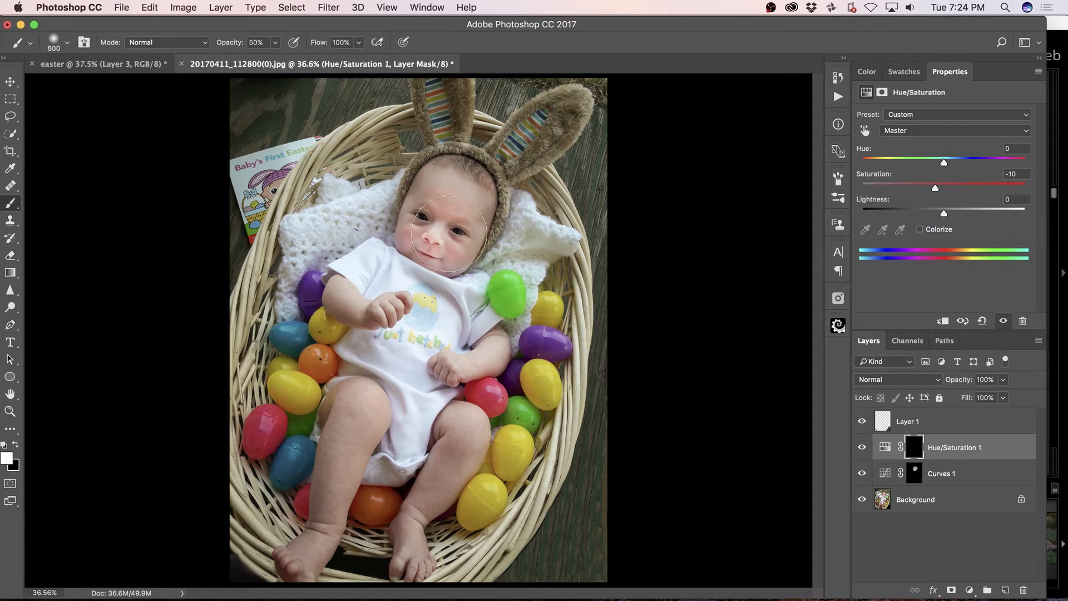
{"action": "mouse_move", "coordinate": [448, 234]}
{"action": "left_mouse_down"}
{"action": "mouse_move", "coordinate": [430, 217]}
{"action": "mouse_move", "coordinate": [450, 204]}
{"action": "mouse_move", "coordinate": [439, 225]}
{"action": "mouse_move", "coordinate": [458, 215]}
{"action": "mouse_move", "coordinate": [447, 245]}
{"action": "left_mouse_up"}
{"action": "left_click_drag", "start_coordinate": [929, 189], "coordinate": [930, 188]}
Step: Add a Vibrance adjustment layer above Layer 1 and raise its vibrance to +35
{"action": "left_click", "coordinate": [977, 416]}
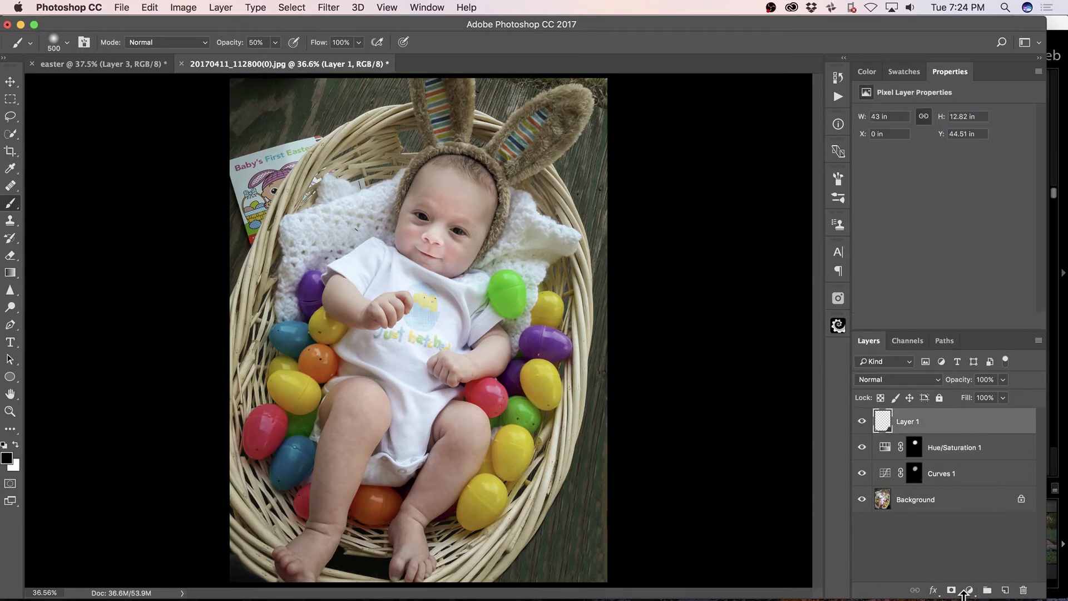
{"action": "left_click", "coordinate": [966, 590]}
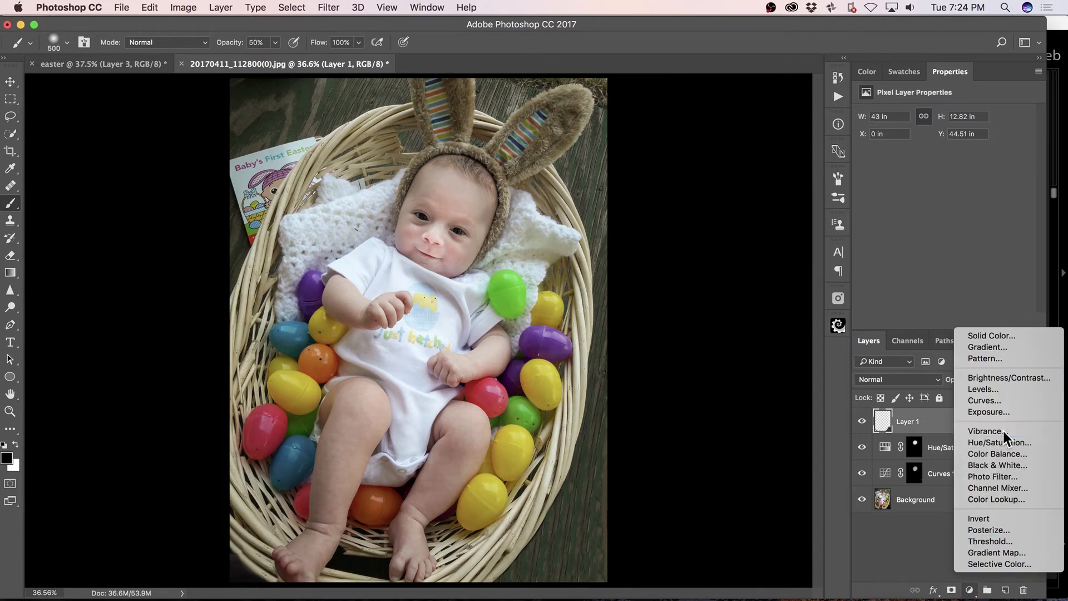
{"action": "left_click", "coordinate": [985, 431]}
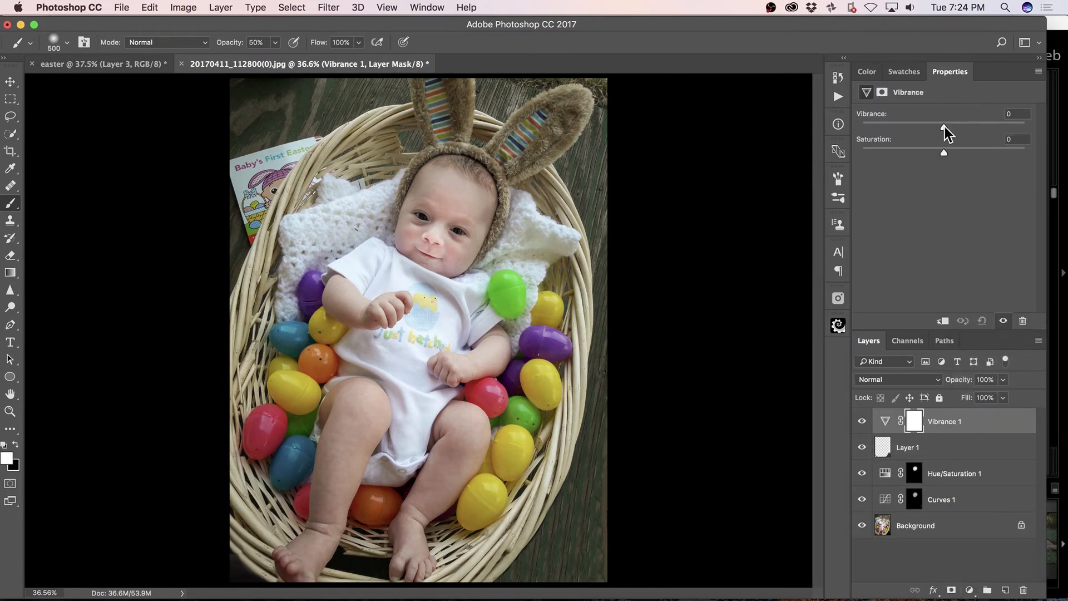
{"action": "left_click_drag", "start_coordinate": [946, 132], "coordinate": [973, 126]}
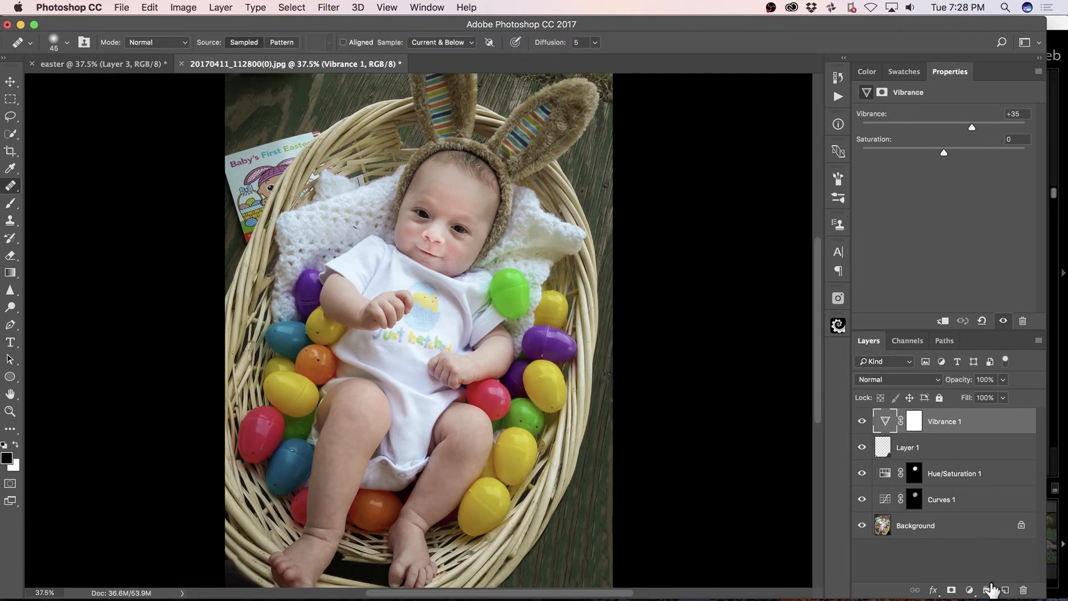
Step: On a new layer, heal the shadow under the baby's eye nearest the book and fade the healing stroke to 64%
{"action": "left_click", "coordinate": [1005, 590]}
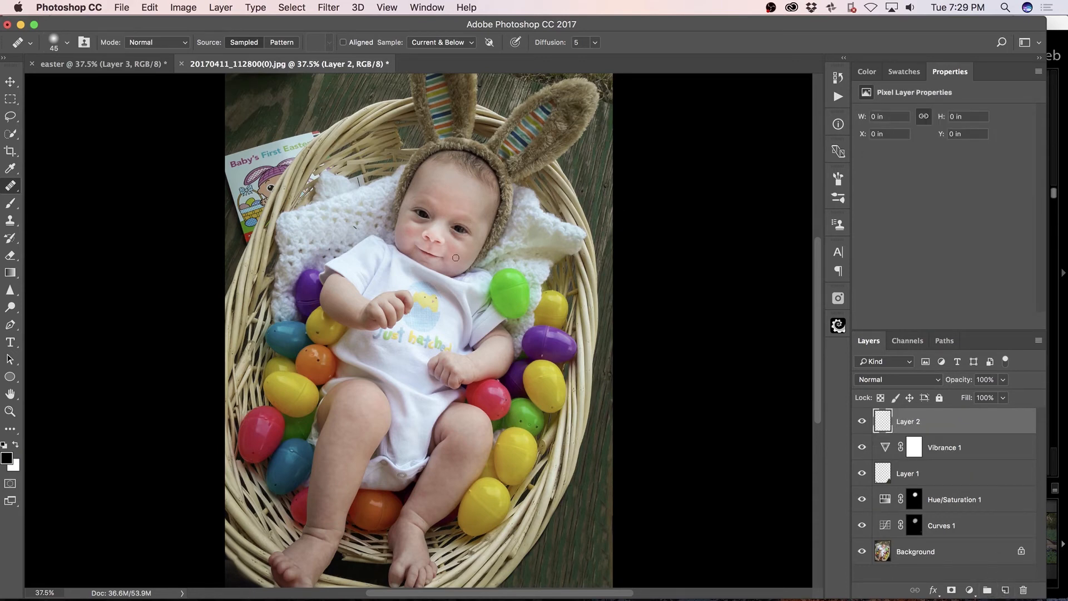
{"action": "mouse_move", "coordinate": [426, 228]}
{"action": "left_mouse_down"}
{"action": "mouse_move", "coordinate": [517, 241]}
{"action": "mouse_move", "coordinate": [560, 324]}
{"action": "left_mouse_up"}
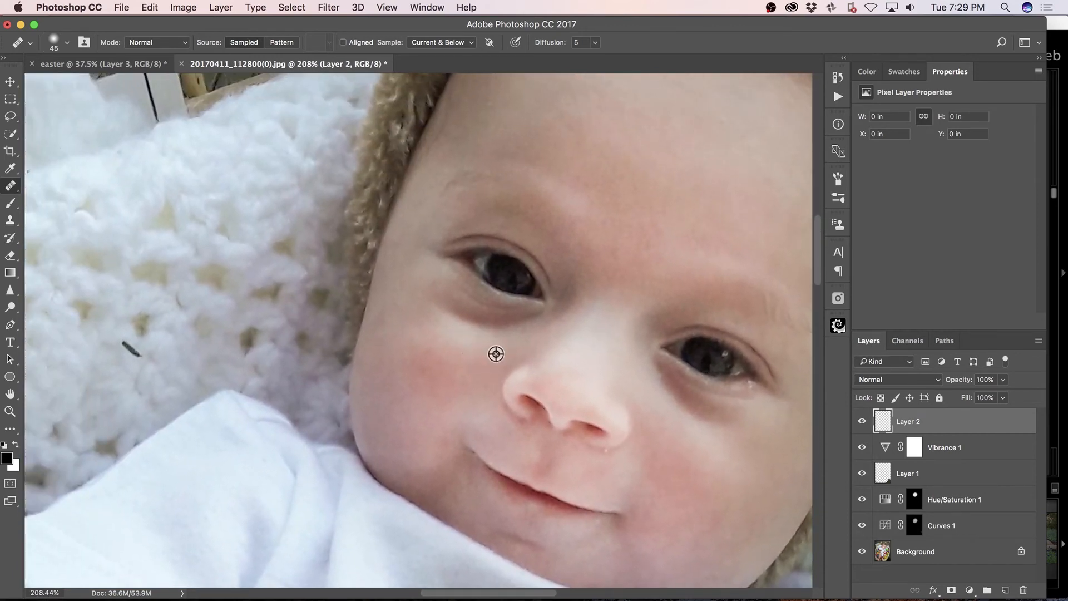
{"action": "left_click", "coordinate": [509, 350], "text": "alt"}
{"action": "mouse_move", "coordinate": [536, 318]}
{"action": "left_mouse_down"}
{"action": "mouse_move", "coordinate": [445, 298]}
{"action": "mouse_move", "coordinate": [484, 328]}
{"action": "mouse_move", "coordinate": [508, 325]}
{"action": "mouse_move", "coordinate": [442, 295]}
{"action": "mouse_move", "coordinate": [512, 317]}
{"action": "mouse_move", "coordinate": [452, 288]}
{"action": "mouse_move", "coordinate": [449, 303]}
{"action": "mouse_move", "coordinate": [442, 296]}
{"action": "mouse_move", "coordinate": [474, 312]}
{"action": "left_mouse_up"}
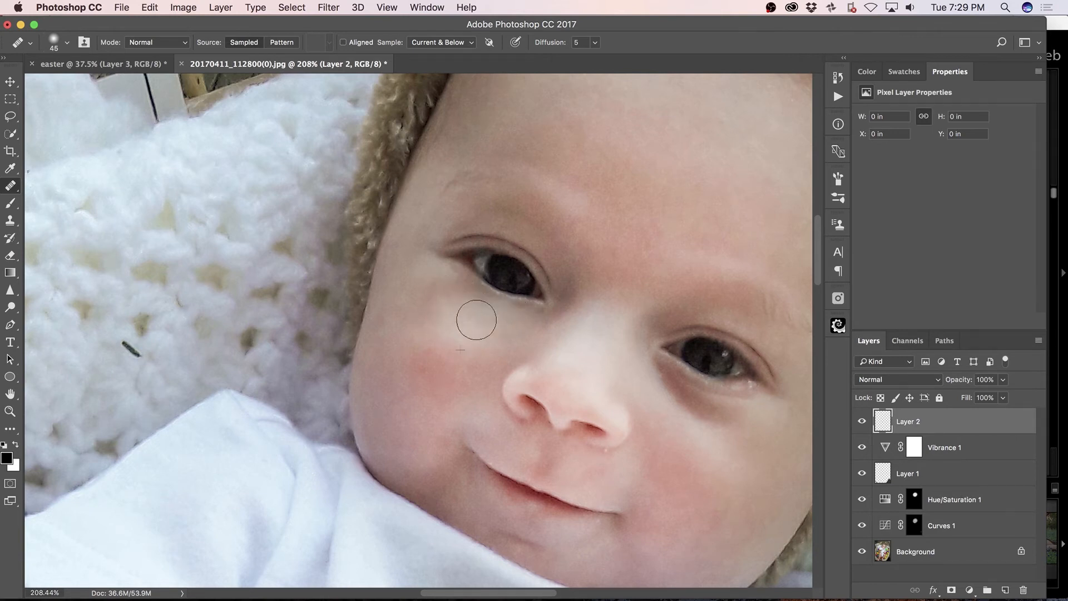
{"action": "mouse_move", "coordinate": [450, 368]}
{"action": "left_mouse_down"}
{"action": "mouse_move", "coordinate": [458, 353]}
{"action": "mouse_move", "coordinate": [444, 354]}
{"action": "mouse_move", "coordinate": [462, 335]}
{"action": "mouse_move", "coordinate": [411, 416]}
{"action": "left_mouse_up"}
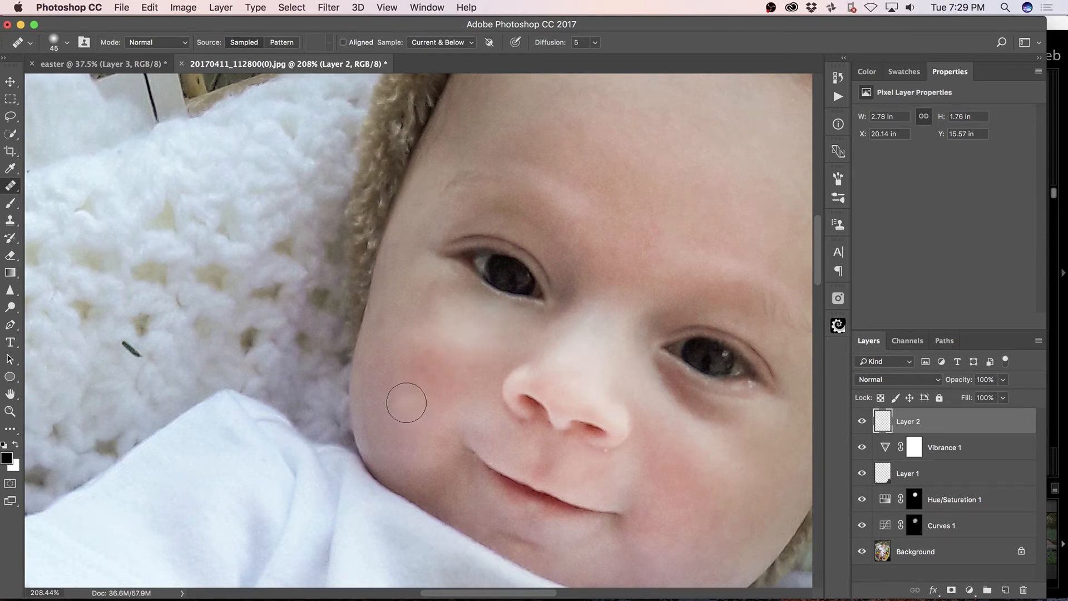
{"action": "key", "text": "shift+super+f"}
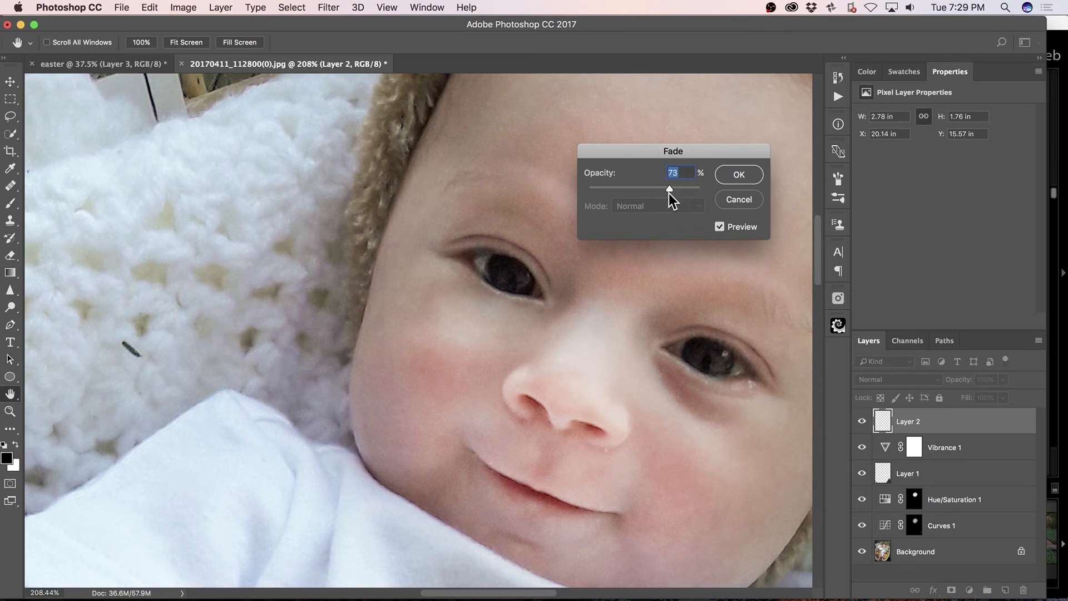
{"action": "left_click_drag", "start_coordinate": [665, 193], "coordinate": [661, 196]}
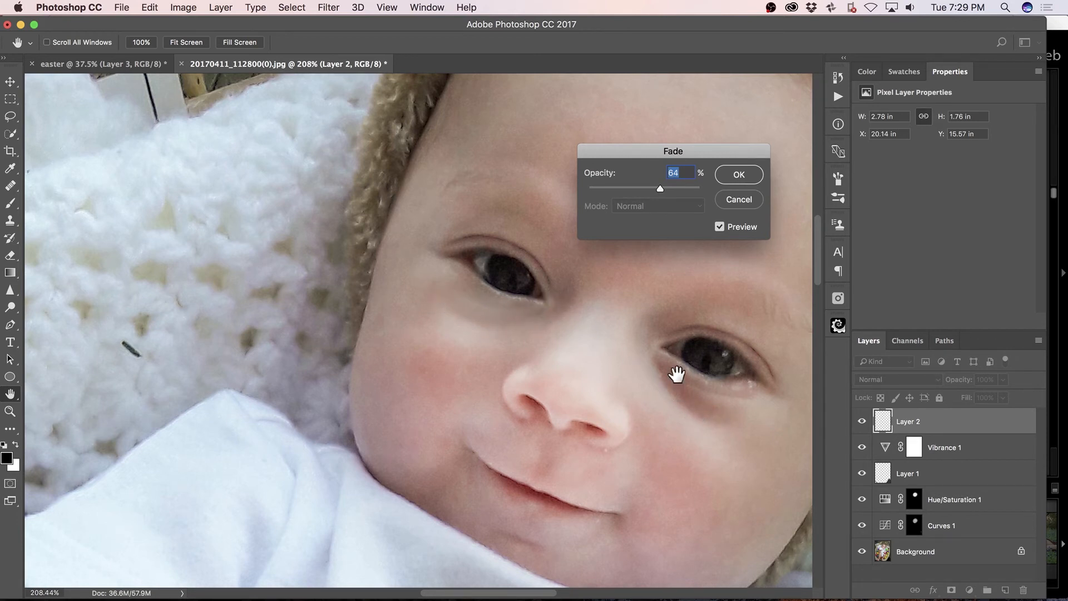
{"action": "left_click", "coordinate": [739, 175]}
Step: Heal the dark inner corner of that same eye beside the nose bridge and fade the stroke to 66%
{"action": "key", "text": "j"}
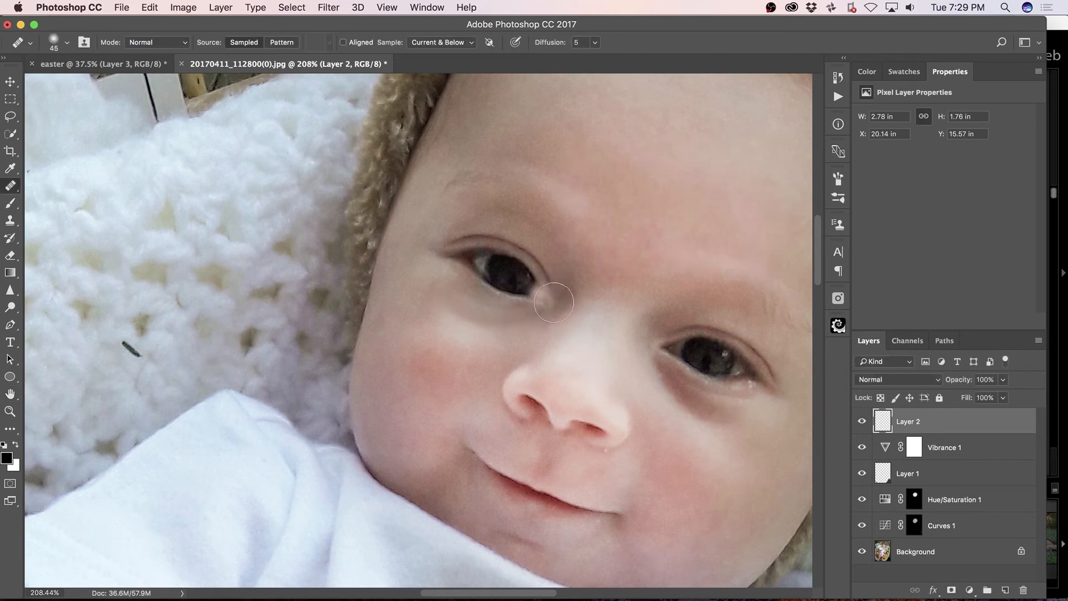
{"action": "left_click", "coordinate": [553, 302]}
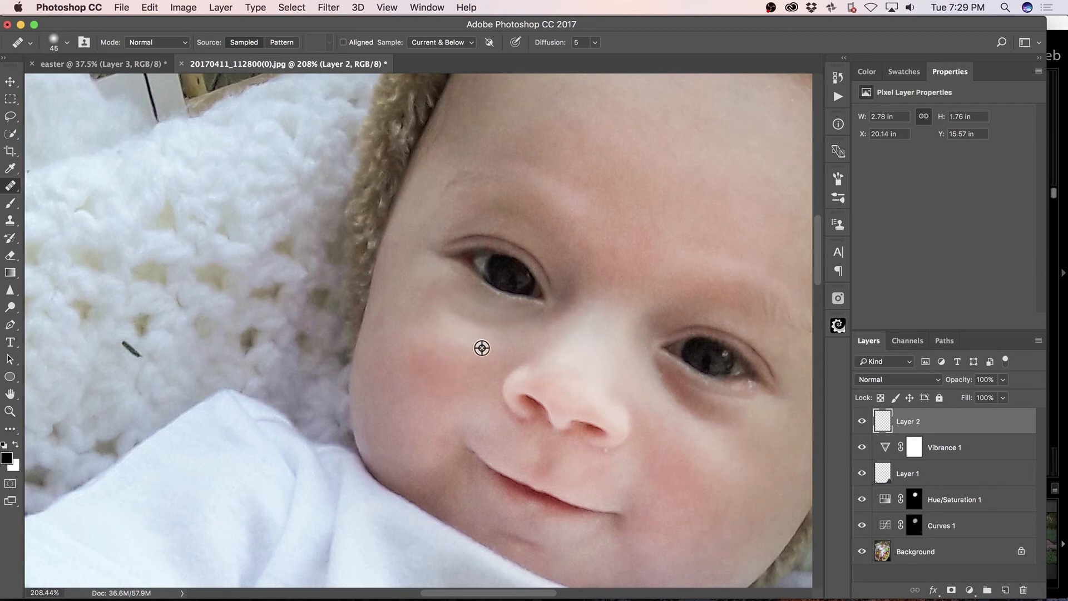
{"action": "left_click", "coordinate": [576, 302]}
{"action": "mouse_move", "coordinate": [568, 297]}
{"action": "left_mouse_down"}
{"action": "mouse_move", "coordinate": [581, 274]}
{"action": "mouse_move", "coordinate": [555, 286]}
{"action": "left_mouse_up"}
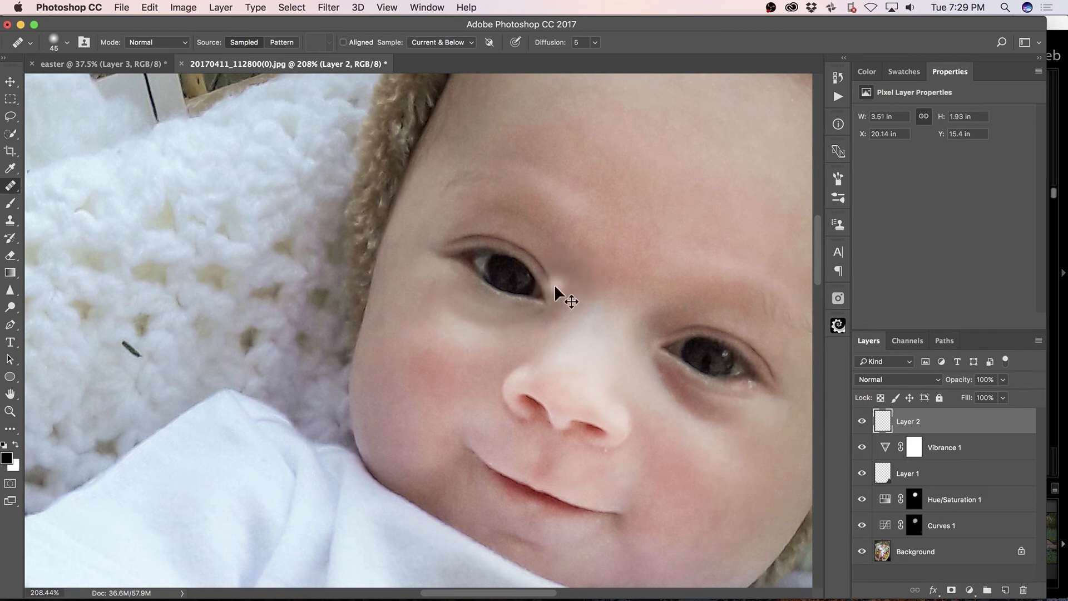
{"action": "key", "text": "shift+super+f"}
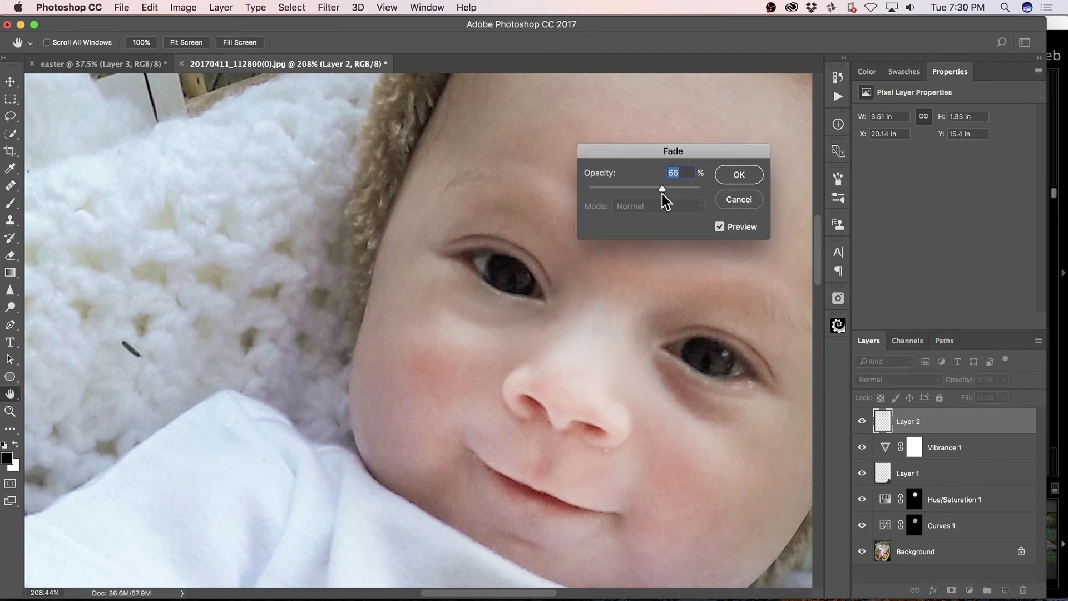
{"action": "left_click", "coordinate": [734, 176]}
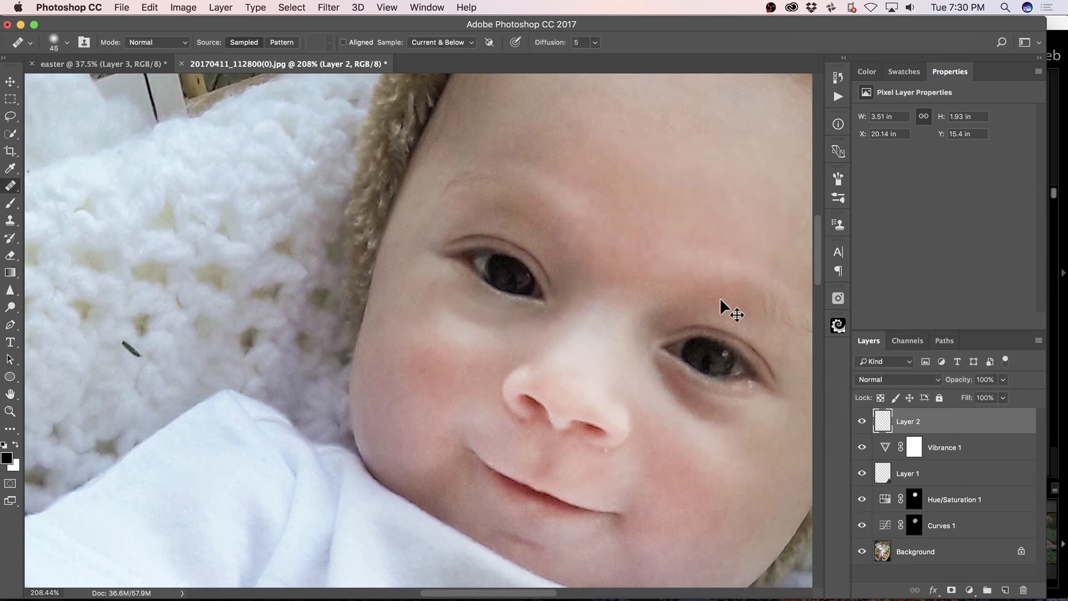
Step: Heal the dark shadow under the baby's other eye using sampled cheek skin and fade the stroke to 66%
{"action": "mouse_move", "coordinate": [698, 456]}
{"action": "left_mouse_down"}
{"action": "mouse_move", "coordinate": [606, 369]}
{"action": "mouse_move", "coordinate": [641, 390]}
{"action": "left_mouse_up"}
{"action": "mouse_move", "coordinate": [667, 424]}
{"action": "left_mouse_down"}
{"action": "mouse_move", "coordinate": [589, 417]}
{"action": "mouse_move", "coordinate": [548, 326]}
{"action": "left_mouse_up"}
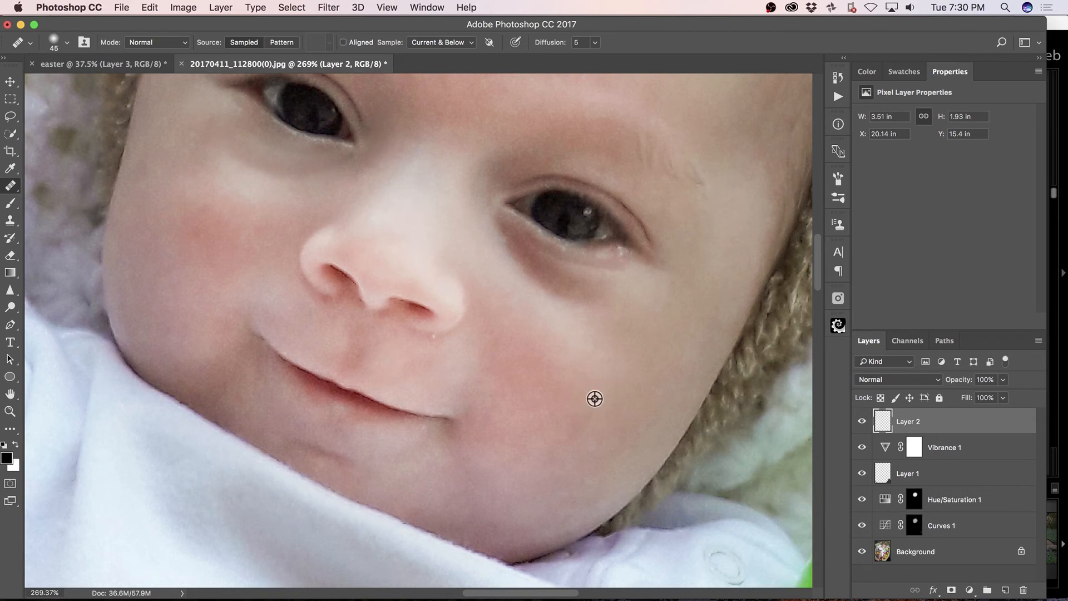
{"action": "left_click", "coordinate": [600, 390], "text": "alt"}
{"action": "mouse_move", "coordinate": [600, 293]}
{"action": "left_mouse_down"}
{"action": "mouse_move", "coordinate": [543, 268]}
{"action": "mouse_move", "coordinate": [499, 228]}
{"action": "mouse_move", "coordinate": [513, 250]}
{"action": "mouse_move", "coordinate": [633, 282]}
{"action": "mouse_move", "coordinate": [589, 290]}
{"action": "mouse_move", "coordinate": [612, 292]}
{"action": "left_mouse_up"}
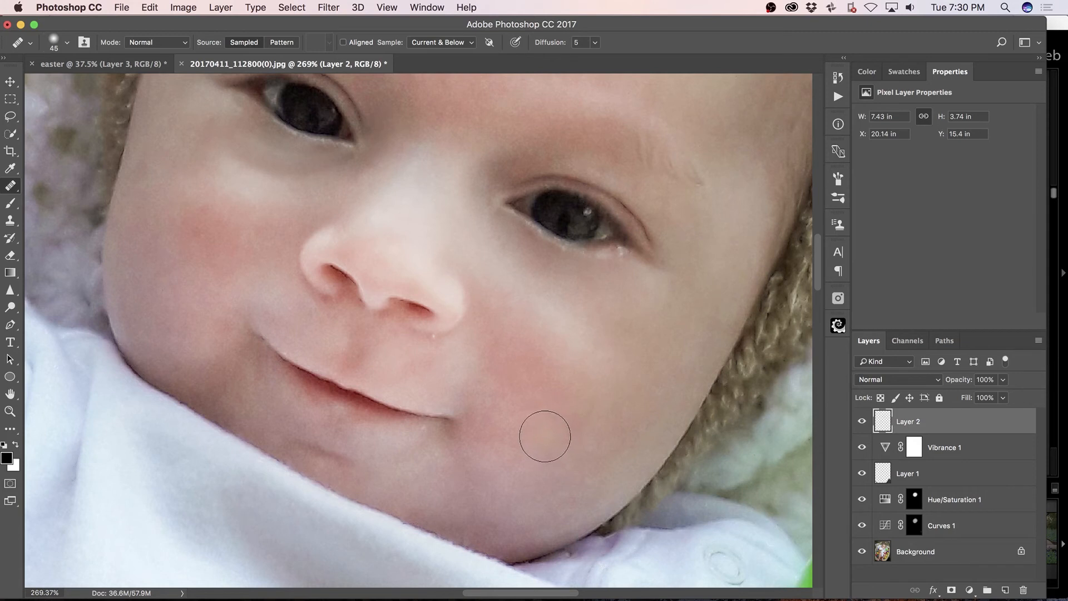
{"action": "key", "text": "shift+super+f"}
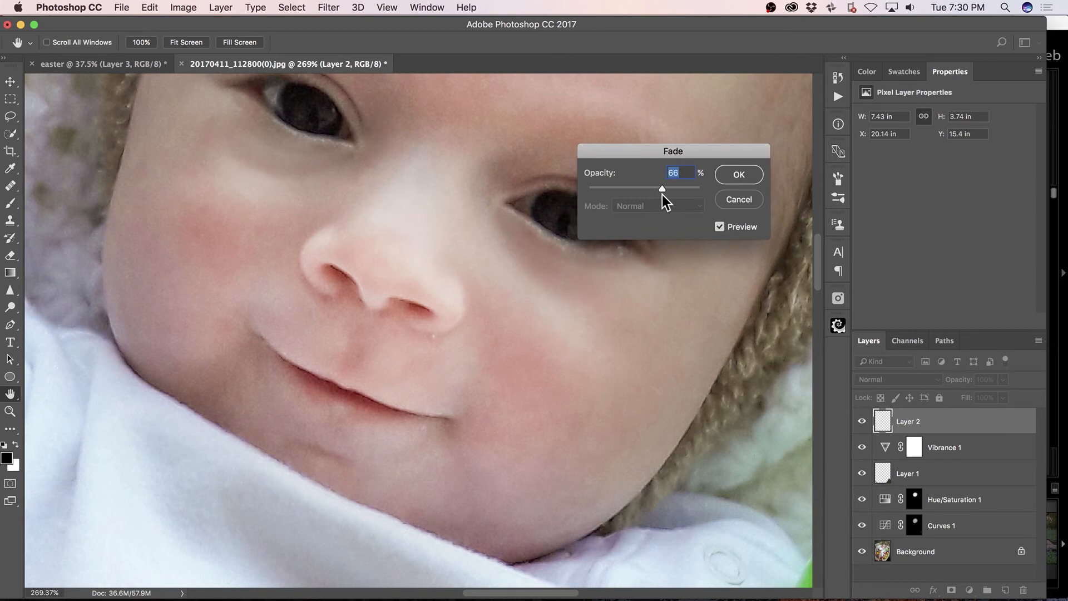
{"action": "left_click", "coordinate": [739, 175]}
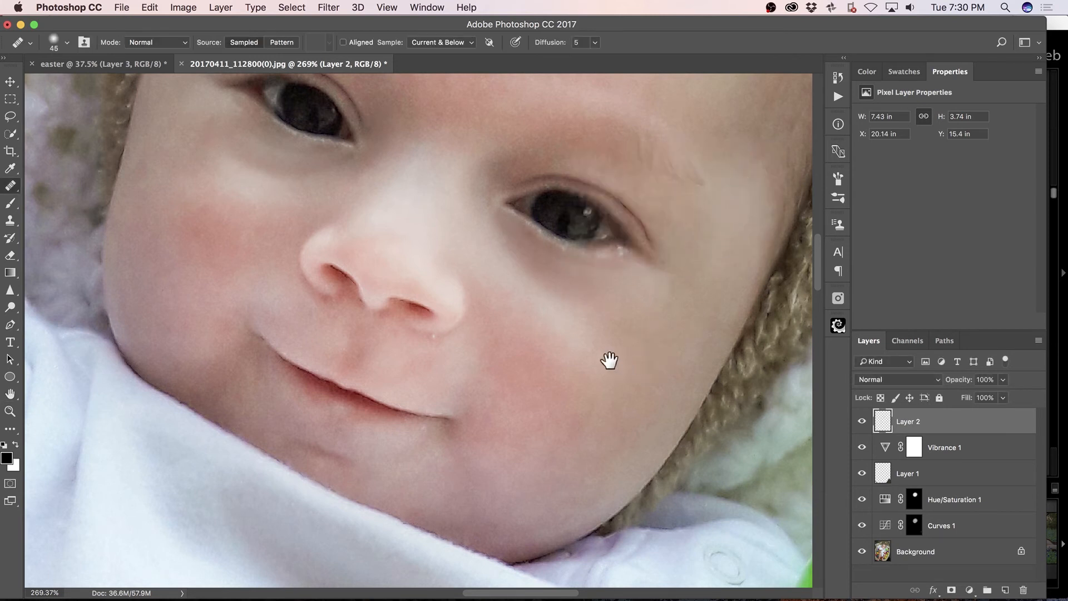
Step: Heal the remaining shadow below the second eye and towards its inner corner, fading the result to 79%
{"action": "left_click_drag", "start_coordinate": [609, 360], "coordinate": [674, 425]}
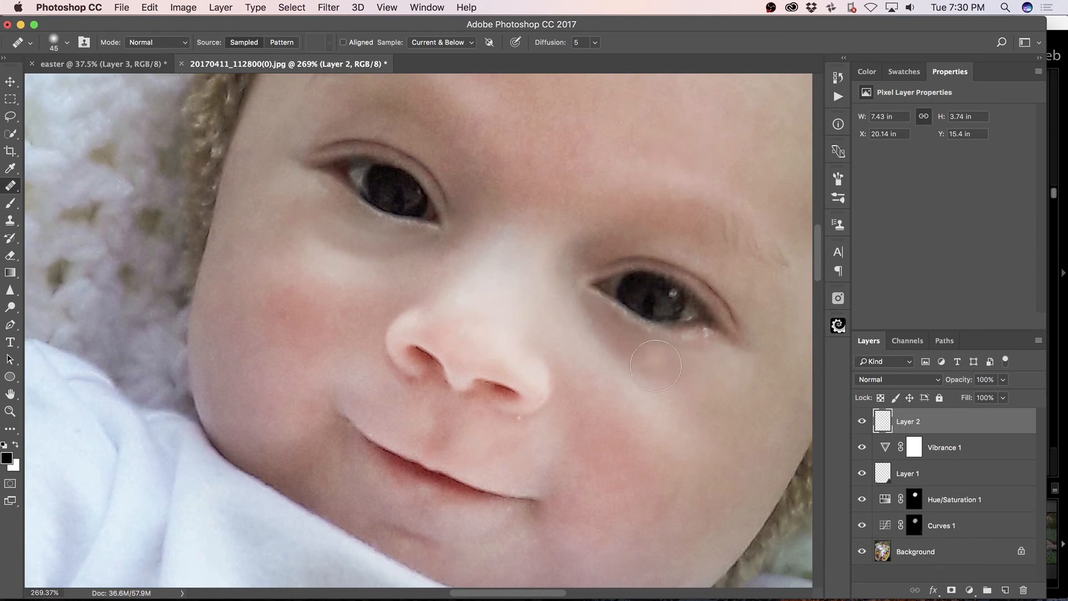
{"action": "mouse_move", "coordinate": [655, 366]}
{"action": "left_mouse_down"}
{"action": "mouse_move", "coordinate": [676, 382]}
{"action": "mouse_move", "coordinate": [653, 450]}
{"action": "mouse_move", "coordinate": [675, 460]}
{"action": "left_mouse_up"}
{"action": "left_click", "coordinate": [675, 446], "text": "alt"}
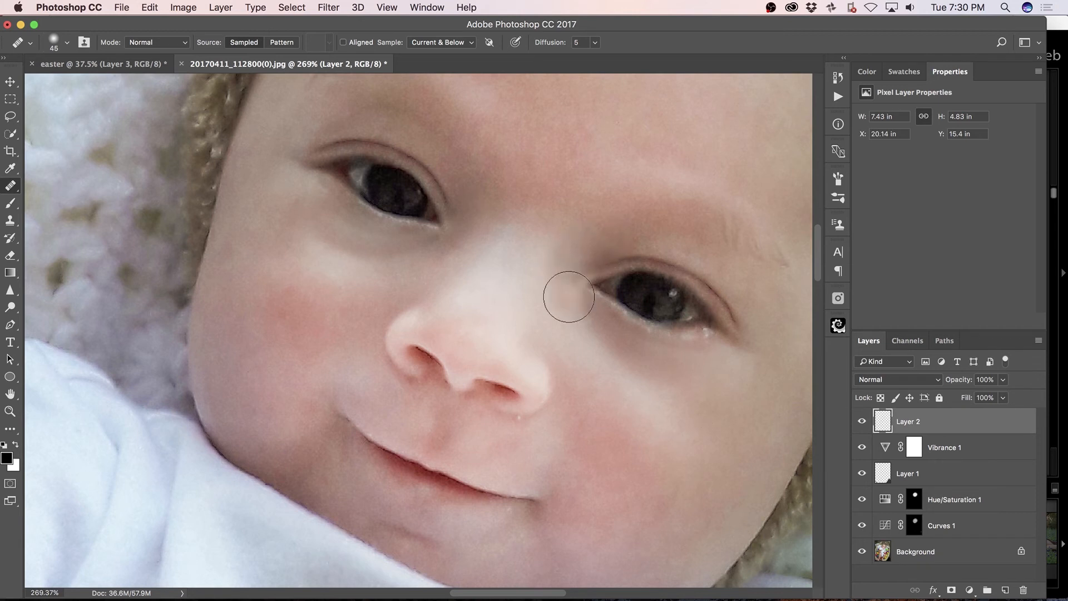
{"action": "key", "text": "super+shift+f"}
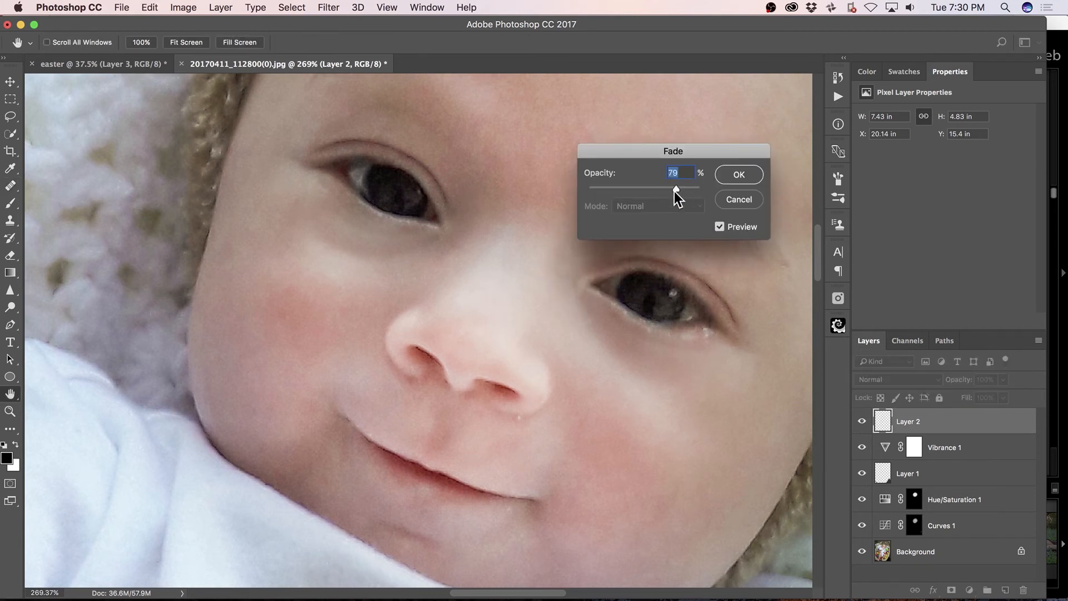
{"action": "left_click", "coordinate": [725, 177]}
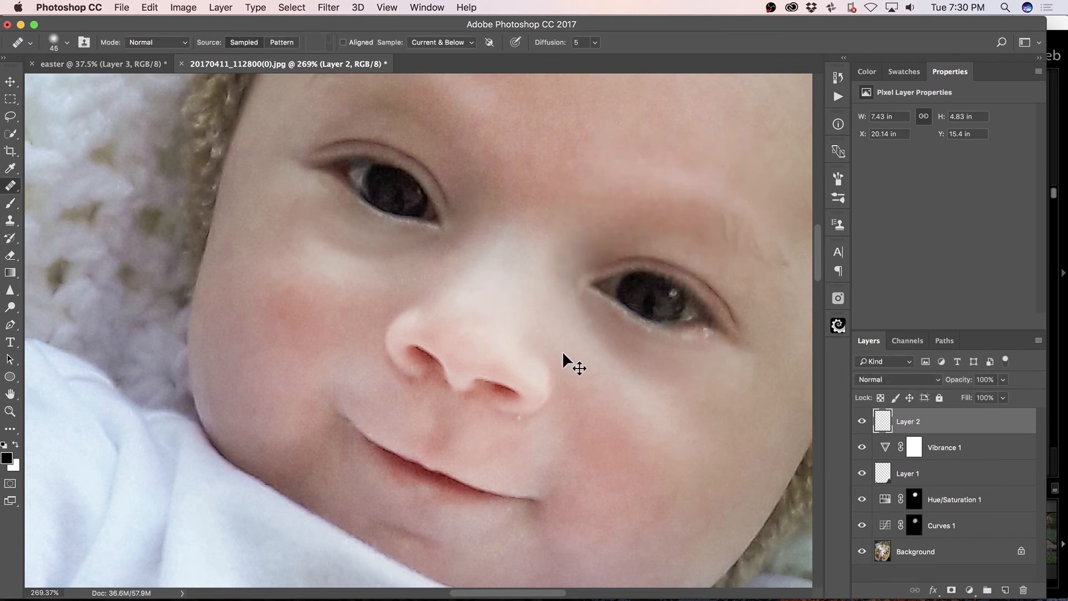
Step: Shrink the Healing Brush to 8 px and heal the small white spot just below the baby's nostril
{"action": "scroll", "coordinate": [443, 352], "scroll_direction": "down", "scroll_amount": 6}
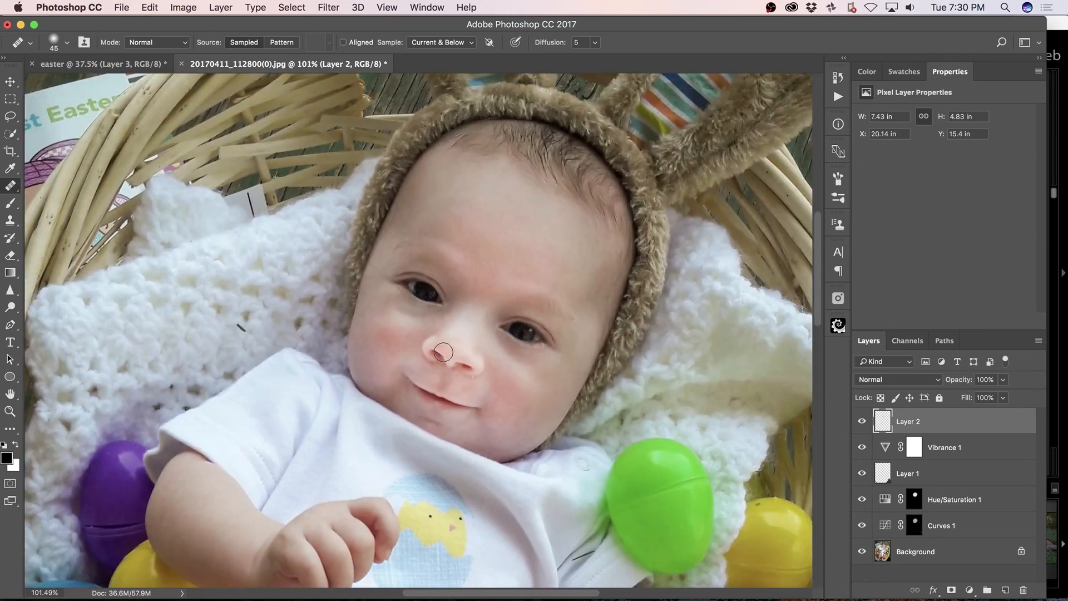
{"action": "key", "text": "z"}
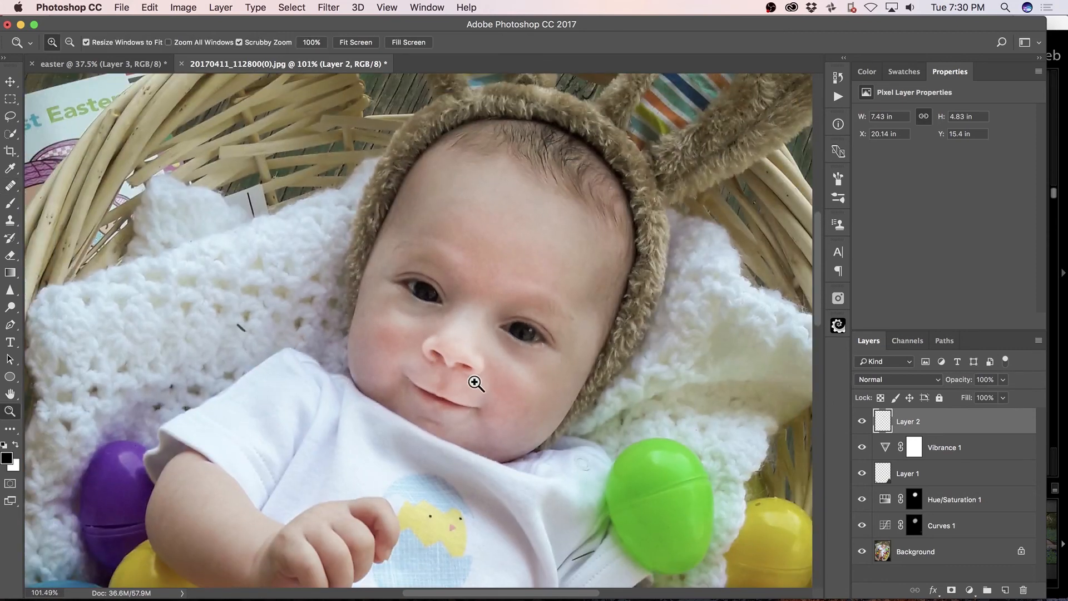
{"action": "left_click_drag", "start_coordinate": [475, 382], "coordinate": [548, 374]}
{"action": "key", "text": "j"}
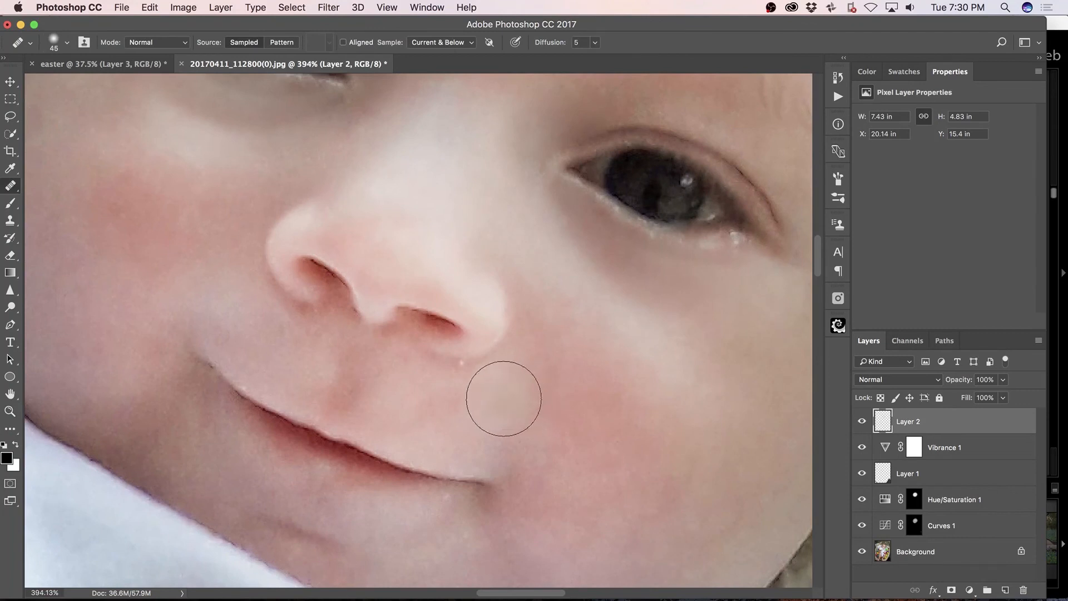
{"action": "key", "text": "bracketleft"}
{"action": "key", "text": "bracketleft"}
{"action": "key", "text": "bracketleft"}
{"action": "key", "text": "bracketleft"}
{"action": "key", "text": "bracketleft"}
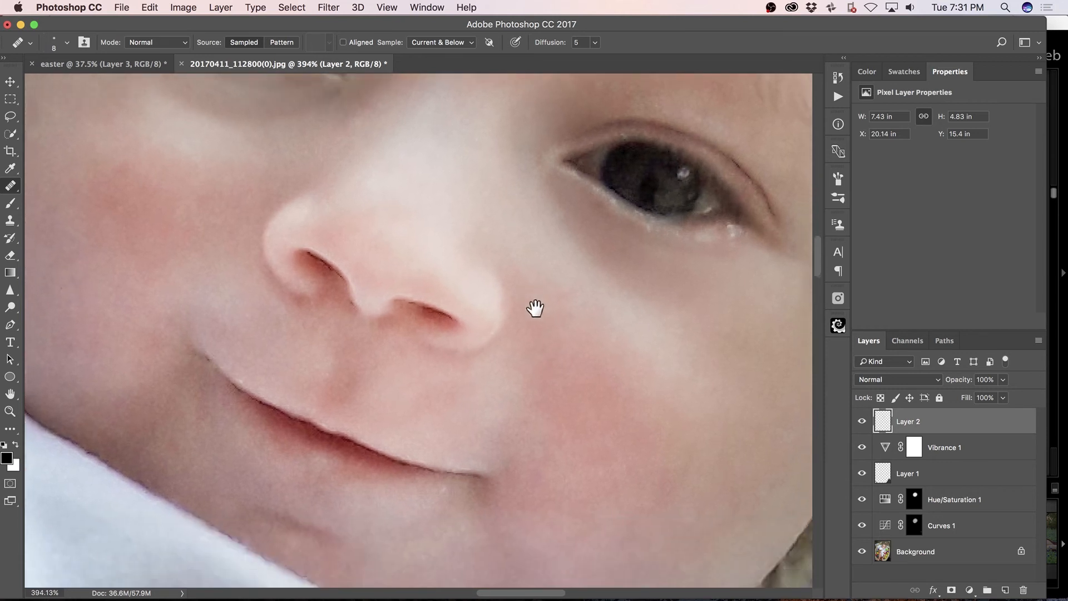
Step: Heal the small blemishes below the corner of the baby's mouth with sampled skin and undo the last unwanted touch-up
{"action": "scroll", "coordinate": [533, 338], "scroll_direction": "down", "scroll_amount": 2}
{"action": "left_click", "coordinate": [424, 480], "text": "alt"}
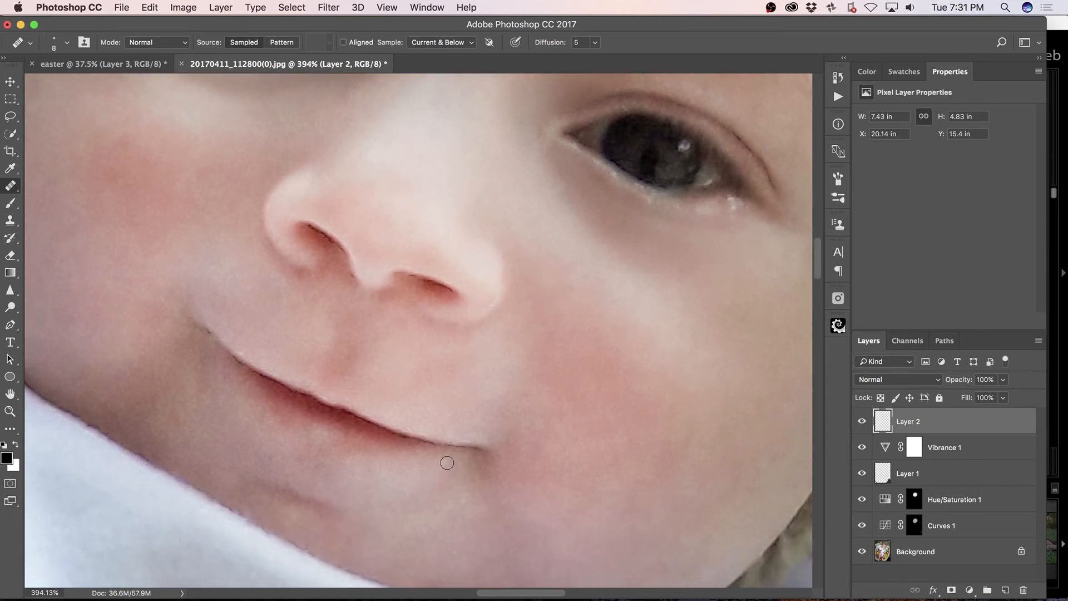
{"action": "left_click_drag", "start_coordinate": [435, 467], "coordinate": [438, 466]}
{"action": "left_click", "coordinate": [473, 441], "text": "alt"}
{"action": "key", "text": "super+z"}
Step: Add a new layer above Layer 2 and set its blend mode to Soft Light
{"action": "scroll", "coordinate": [421, 333], "scroll_direction": "down", "scroll_amount": 6}
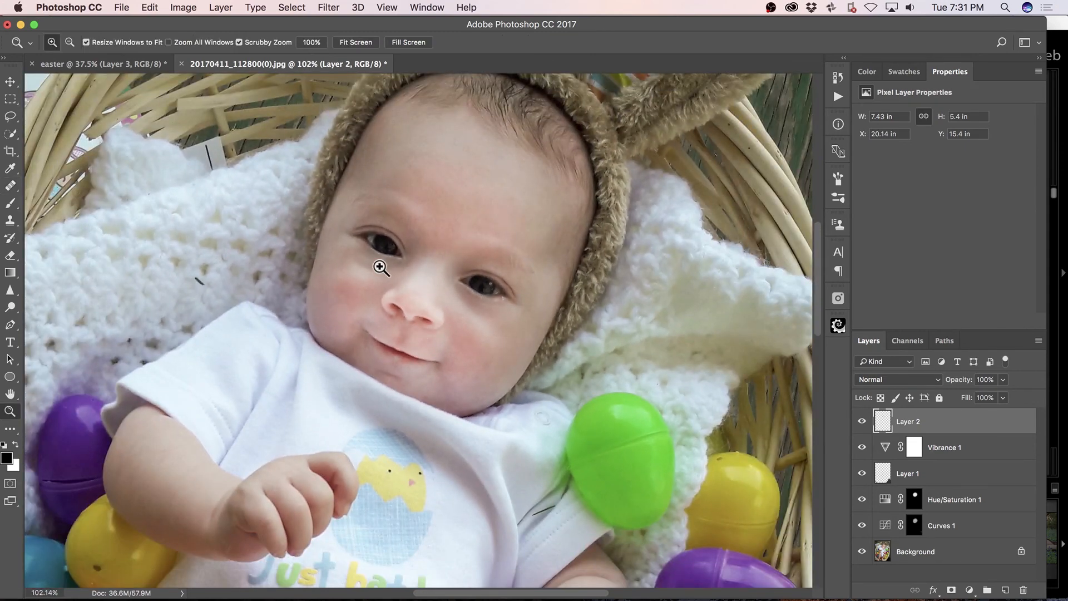
{"action": "scroll", "coordinate": [412, 286], "scroll_direction": "up", "scroll_amount": 3}
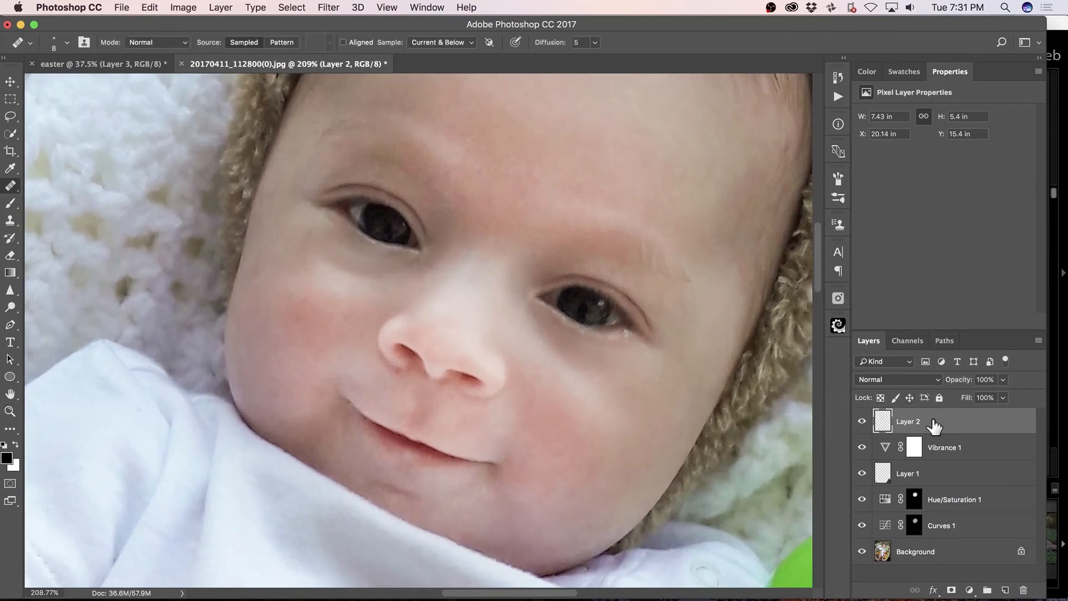
{"action": "left_click", "coordinate": [1006, 588]}
{"action": "left_click", "coordinate": [897, 379]}
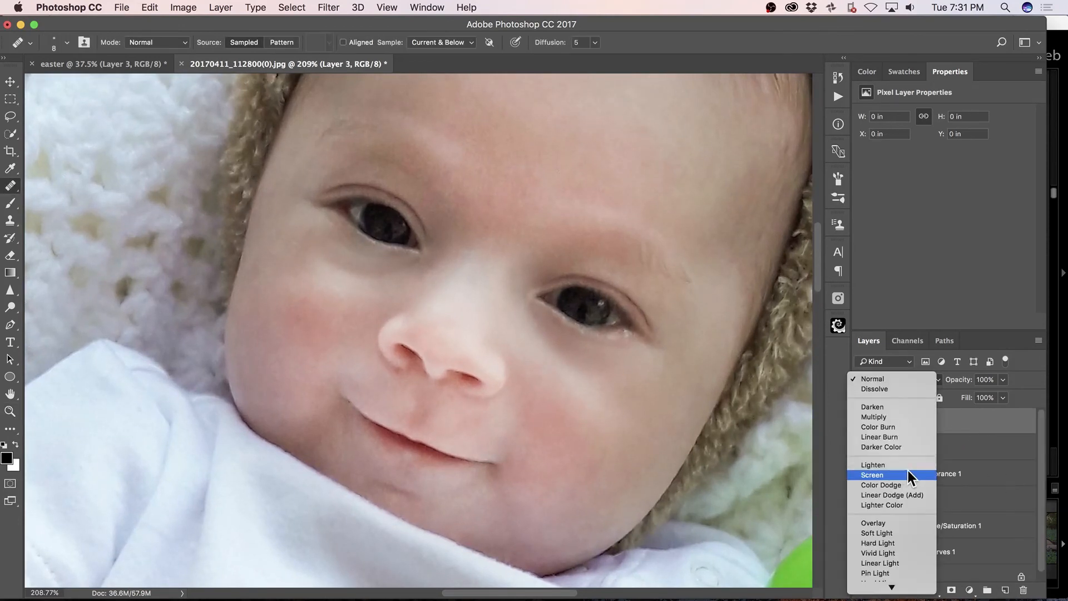
{"action": "left_click", "coordinate": [907, 529]}
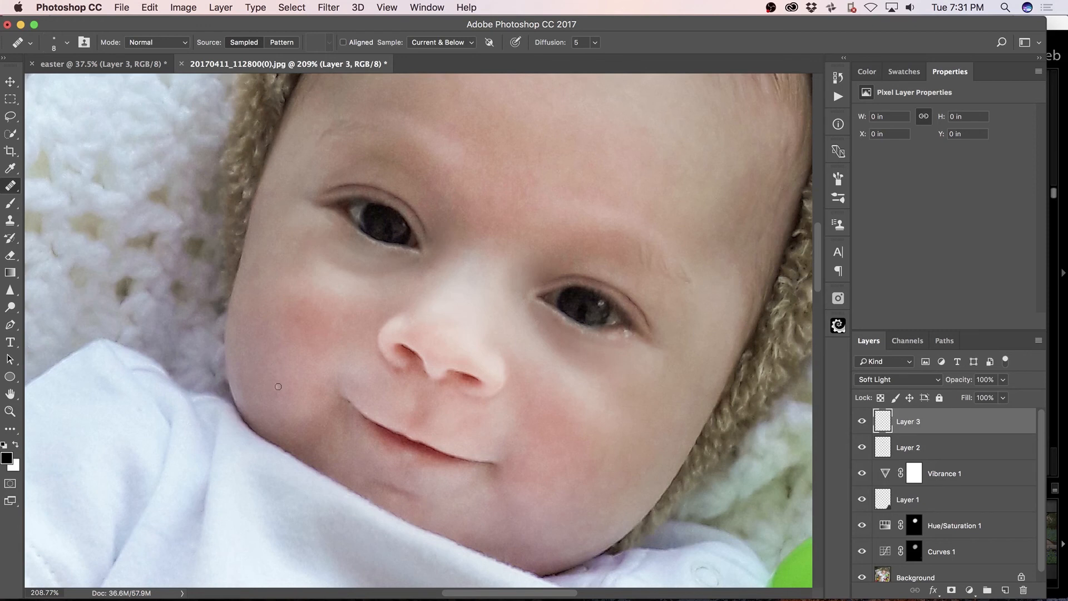
Step: Paint white over both irises with a 25 px brush at 50% opacity, undoing and repeating the first eye's stroke
{"action": "key", "text": "b"}
{"action": "key", "text": "x"}
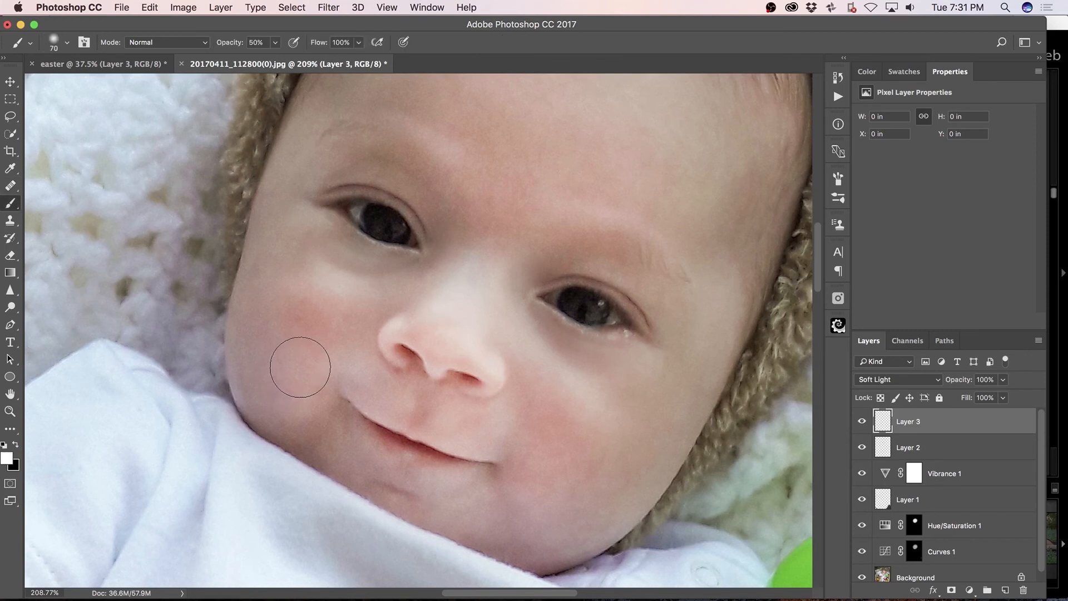
{"action": "key", "text": "bracketleft"}
{"action": "key", "text": "bracketleft"}
{"action": "key", "text": "bracketleft"}
{"action": "key", "text": "bracketleft"}
{"action": "key", "text": "bracketleft"}
{"action": "mouse_move", "coordinate": [398, 234]}
{"action": "left_mouse_down"}
{"action": "mouse_move", "coordinate": [366, 219]}
{"action": "mouse_move", "coordinate": [396, 240]}
{"action": "left_mouse_up"}
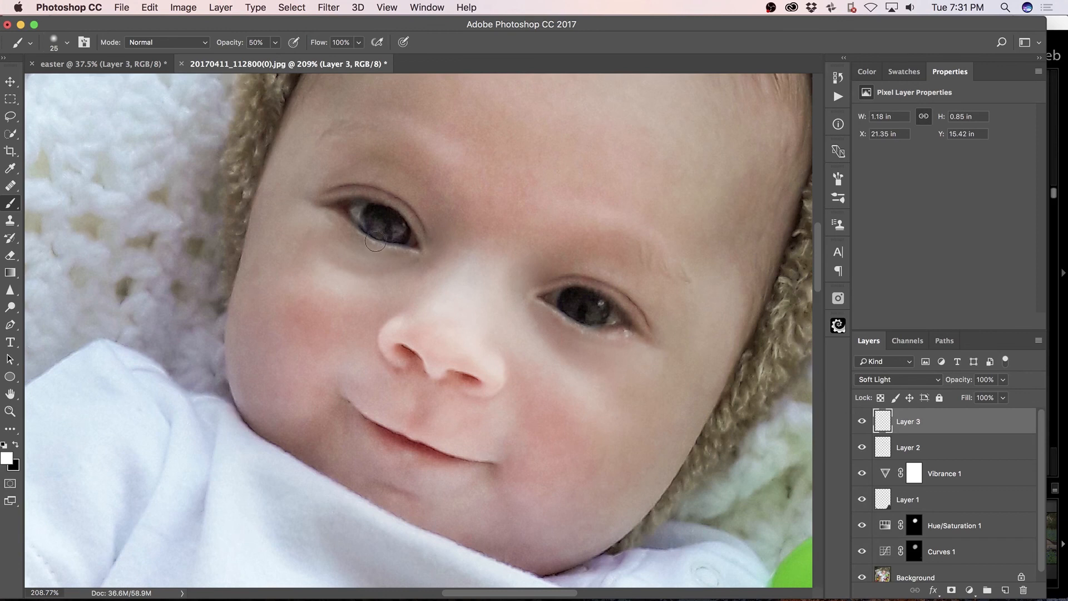
{"action": "key", "text": "super+z"}
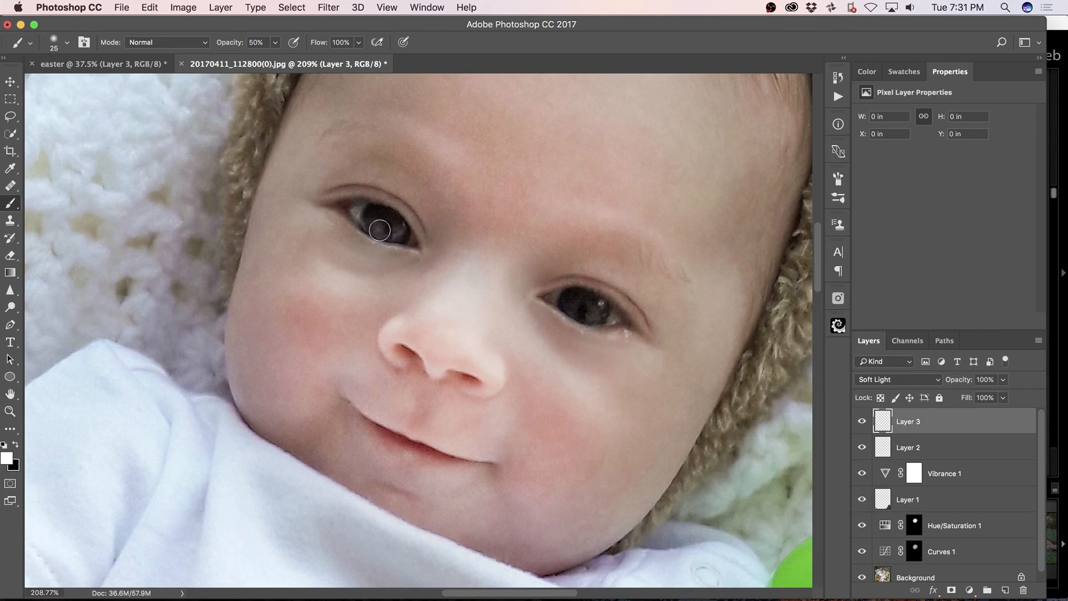
{"action": "left_click_drag", "start_coordinate": [379, 230], "coordinate": [389, 236]}
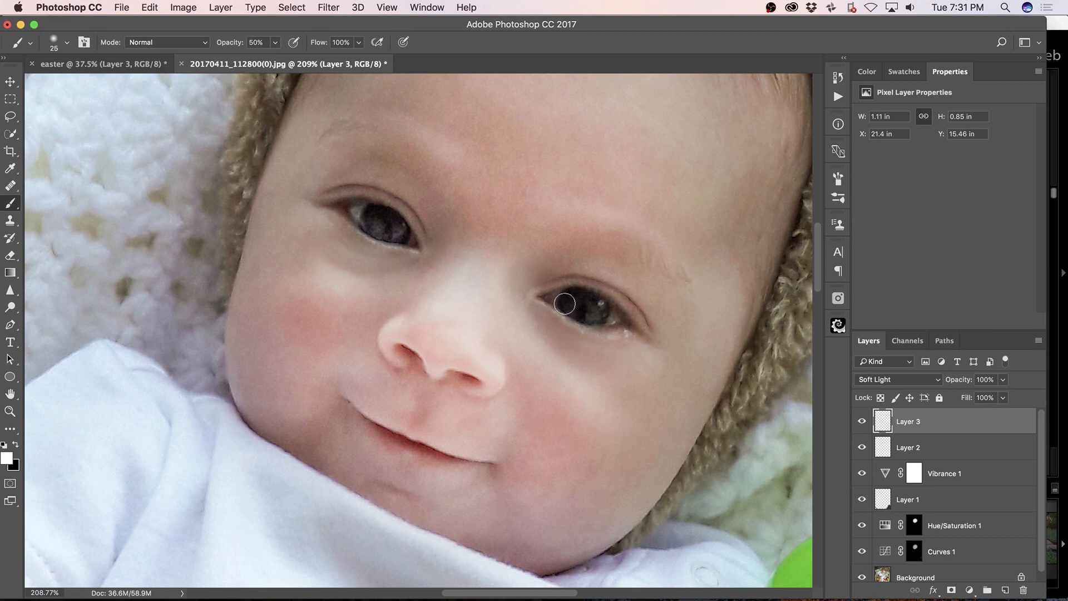
{"action": "mouse_move", "coordinate": [584, 314]}
{"action": "left_mouse_down"}
{"action": "mouse_move", "coordinate": [614, 333]}
{"action": "mouse_move", "coordinate": [602, 315]}
{"action": "left_mouse_up"}
{"action": "key", "text": "x"}
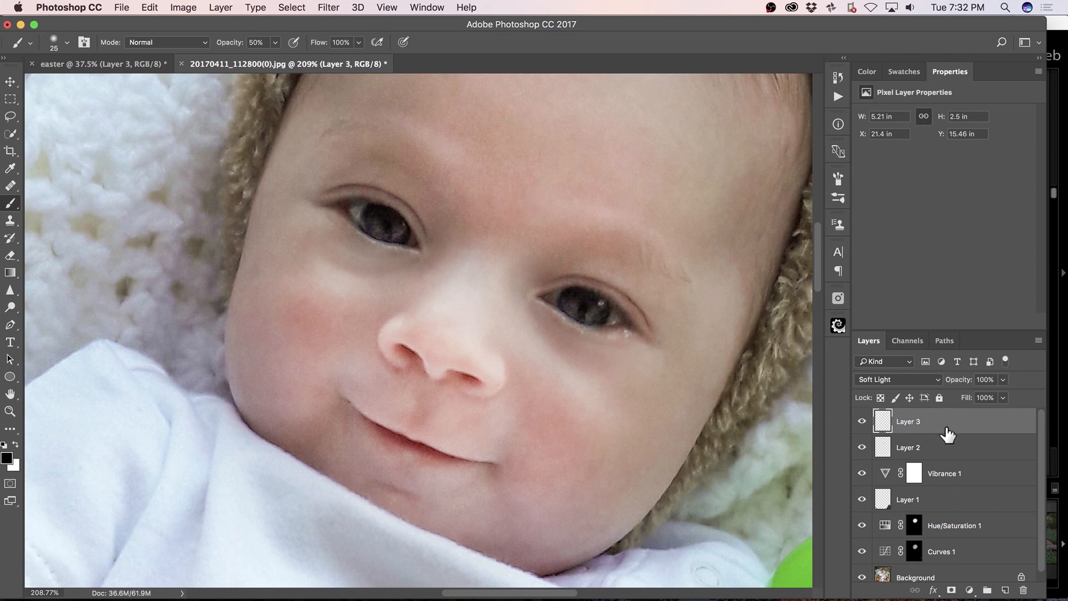
Step: Lower the Soft Light eye layer's opacity to 49%
{"action": "mouse_move", "coordinate": [965, 381]}
{"action": "left_mouse_down"}
{"action": "mouse_move", "coordinate": [923, 393]}
{"action": "mouse_move", "coordinate": [945, 389]}
{"action": "left_mouse_up"}
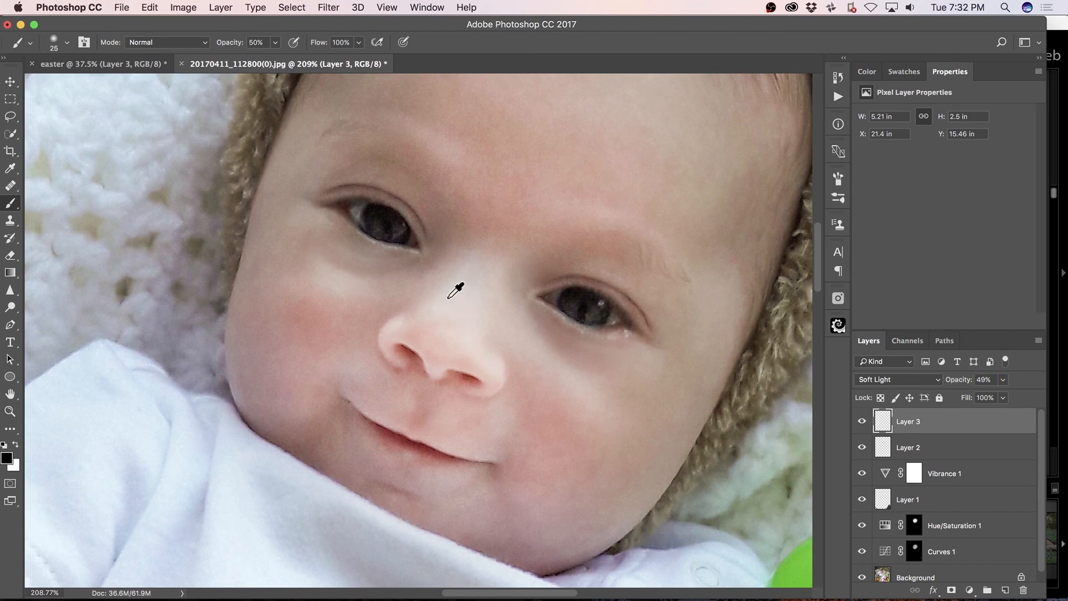
{"action": "scroll", "coordinate": [455, 284], "scroll_direction": "down", "scroll_amount": 10}
{"action": "scroll", "coordinate": [449, 297], "scroll_direction": "down", "scroll_amount": 1}
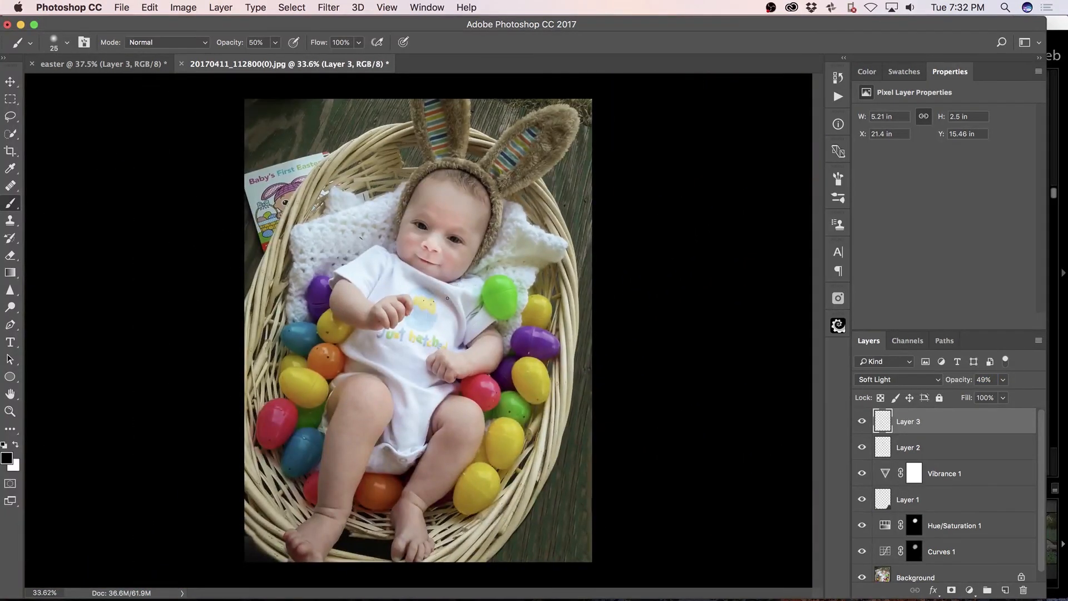